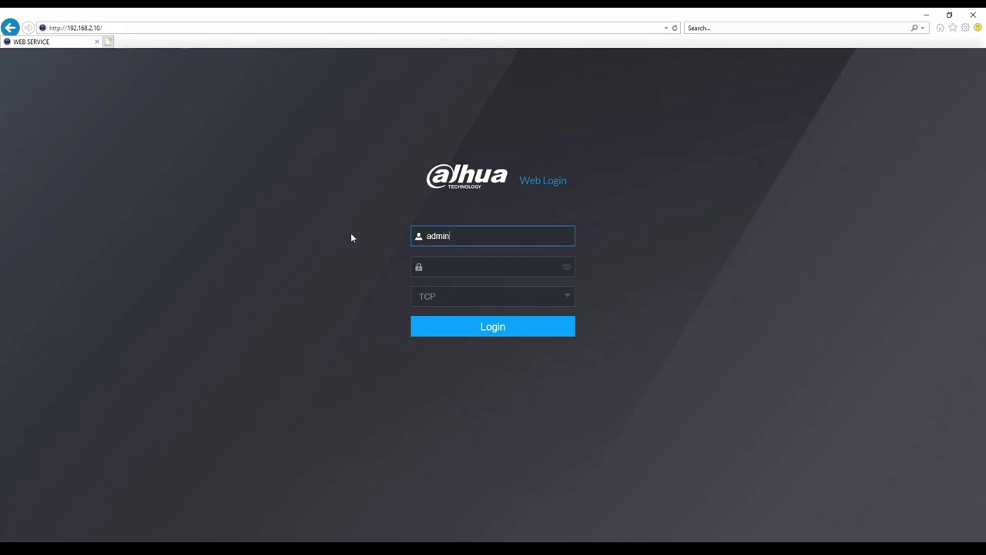
# Enter the admin account's password and submit it to sign in.
pyautogui.click(432, 267)
pyautogui.write('admin123')
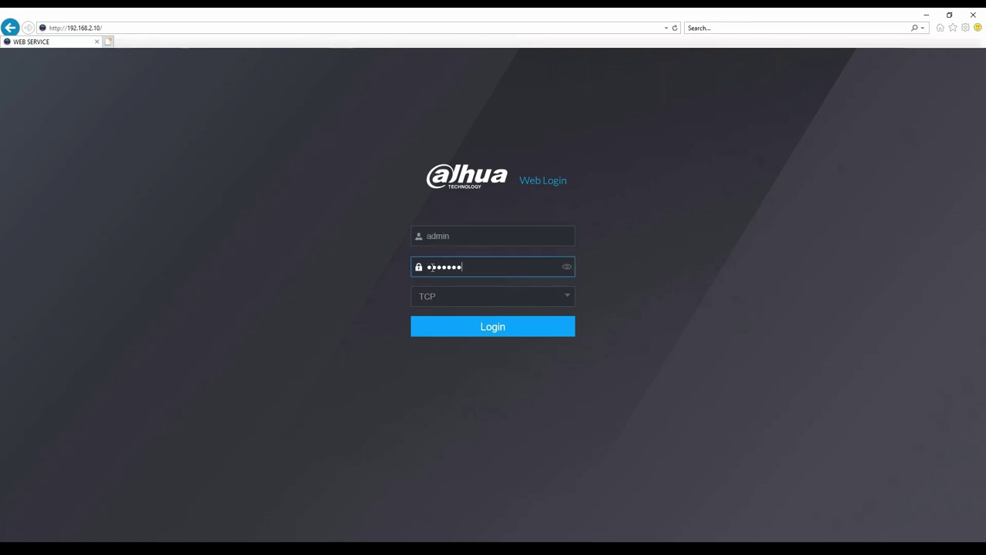
pyautogui.press('Return')
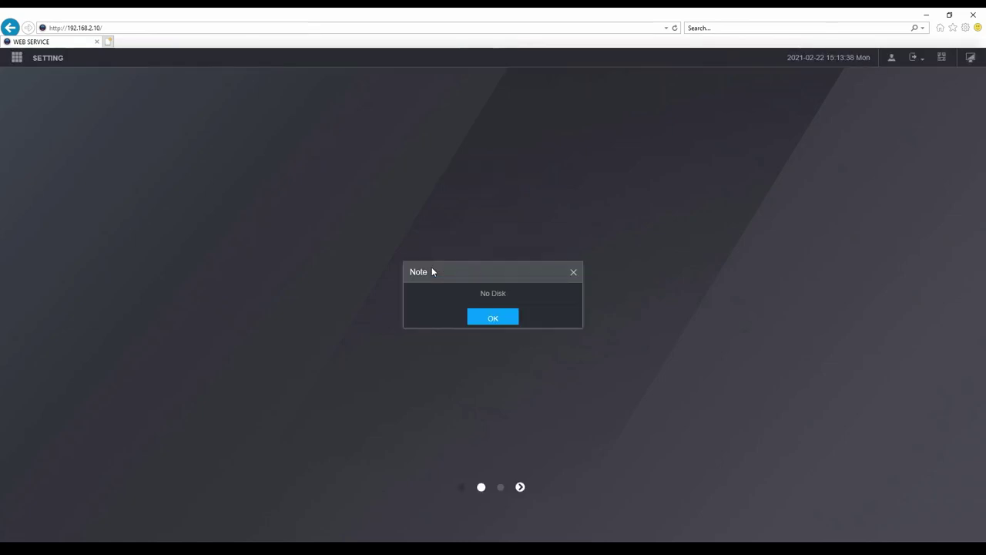
# Dismiss the No Disk note and go to Setting > Camera > Encode.
pyautogui.click(505, 322)
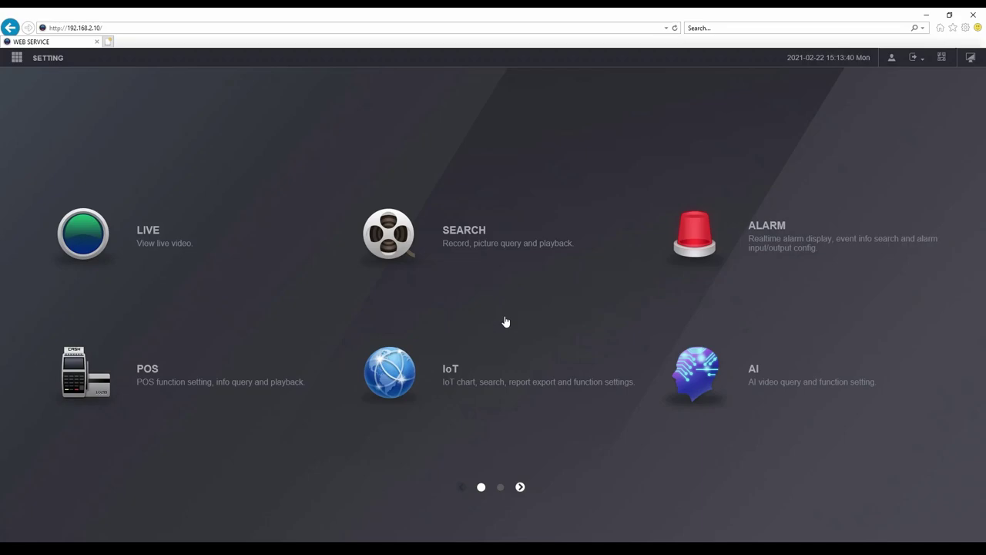
pyautogui.click(55, 64)
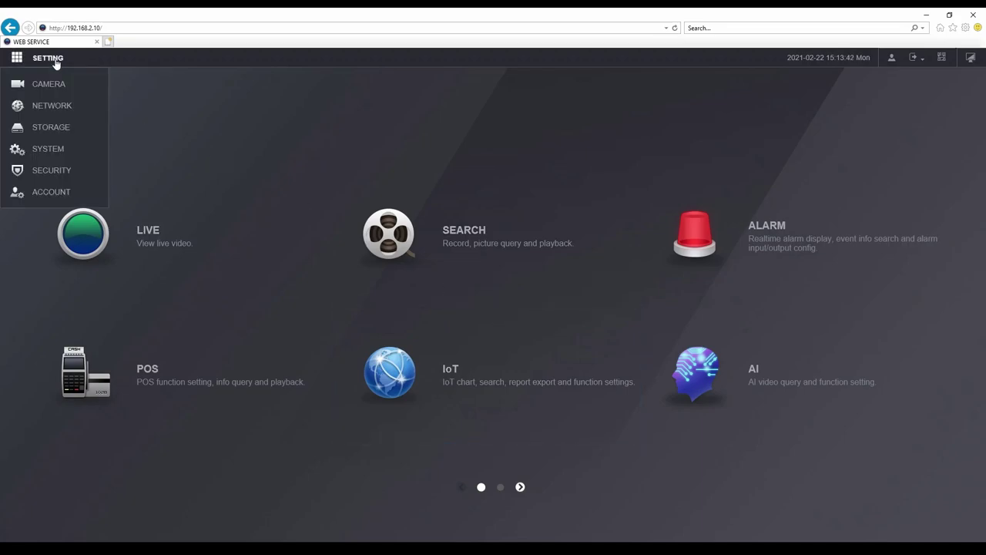
pyautogui.click(57, 81)
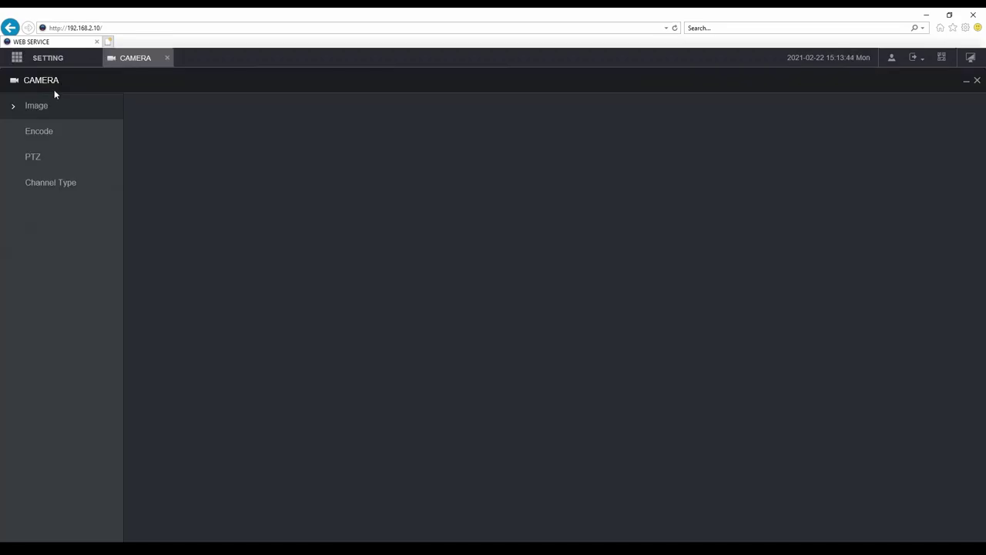
pyautogui.click(45, 132)
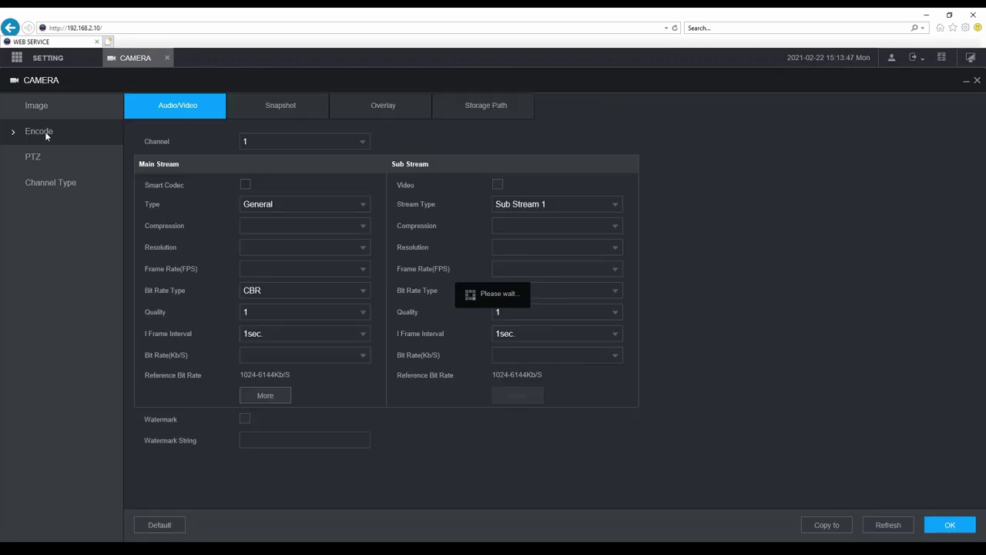
# Keep channel 1 selected with main stream resolution 2592x1944(5MP).
pyautogui.click(362, 147)
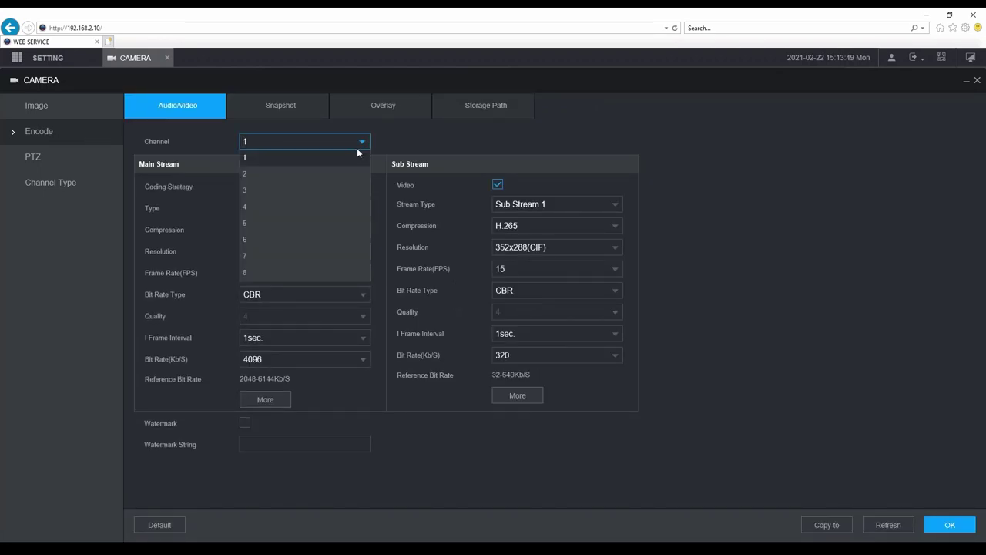
pyautogui.click(270, 161)
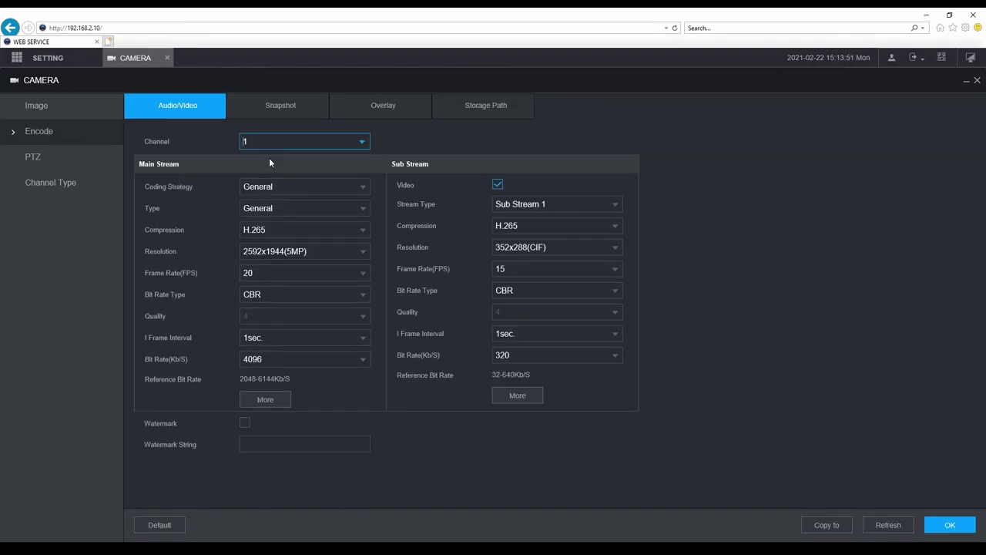
pyautogui.click(316, 252)
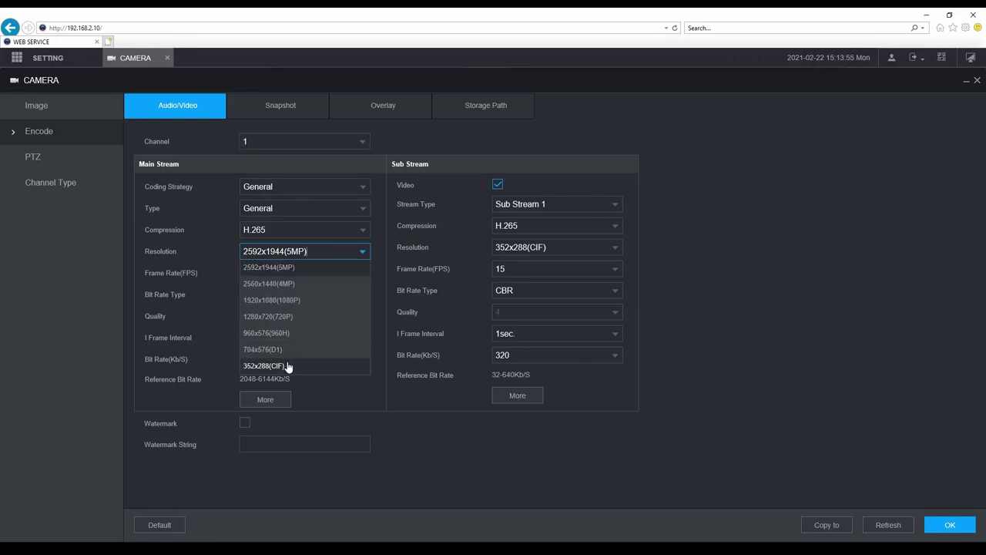
pyautogui.click(295, 267)
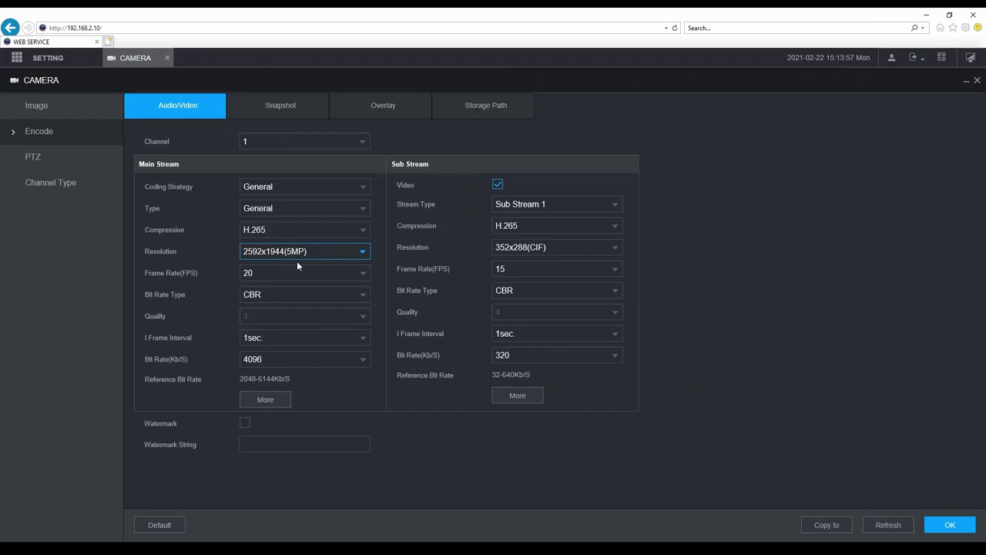
# Turn on main stream audio for channel 1 with G.711A and HDCVI audio source.
pyautogui.click(279, 401)
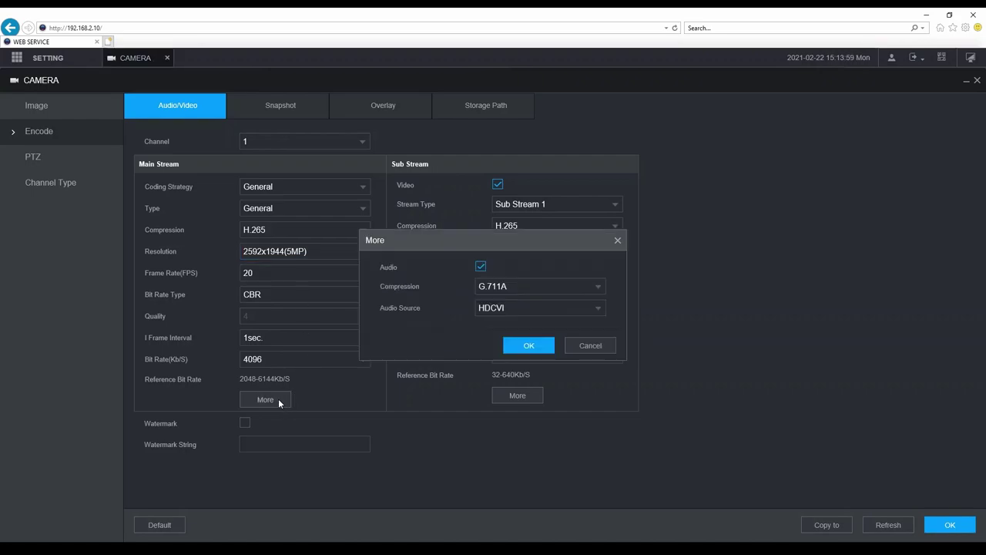
pyautogui.click(481, 268)
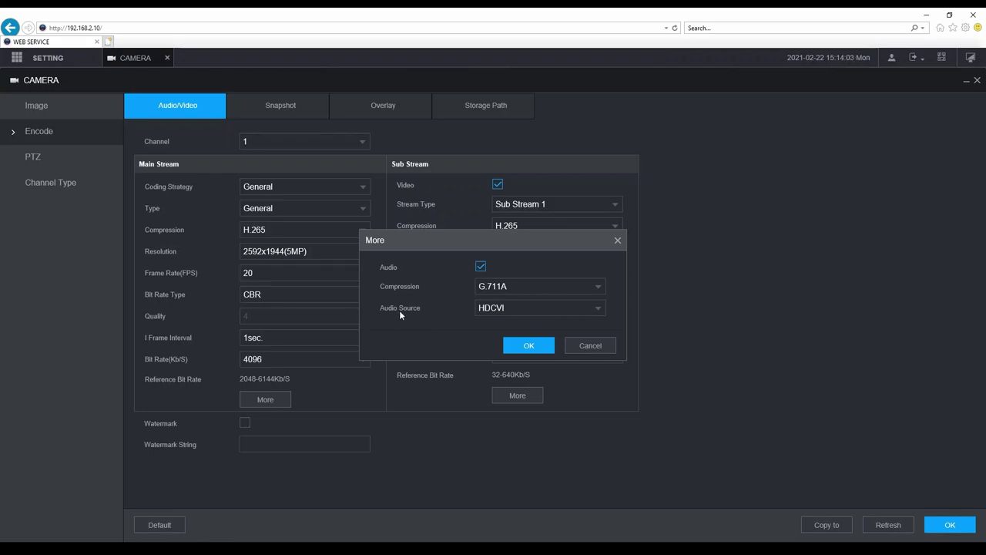
pyautogui.click(526, 310)
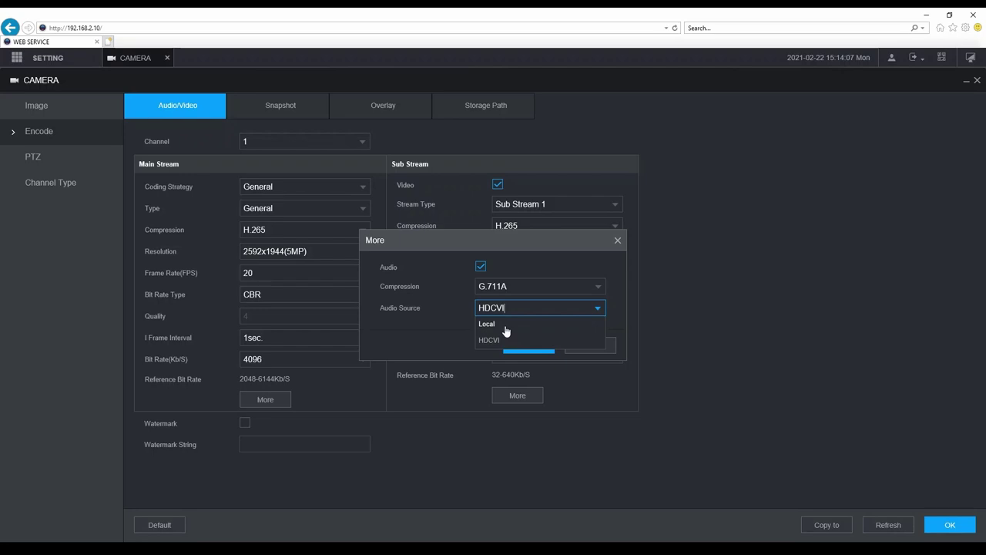
pyautogui.click(501, 340)
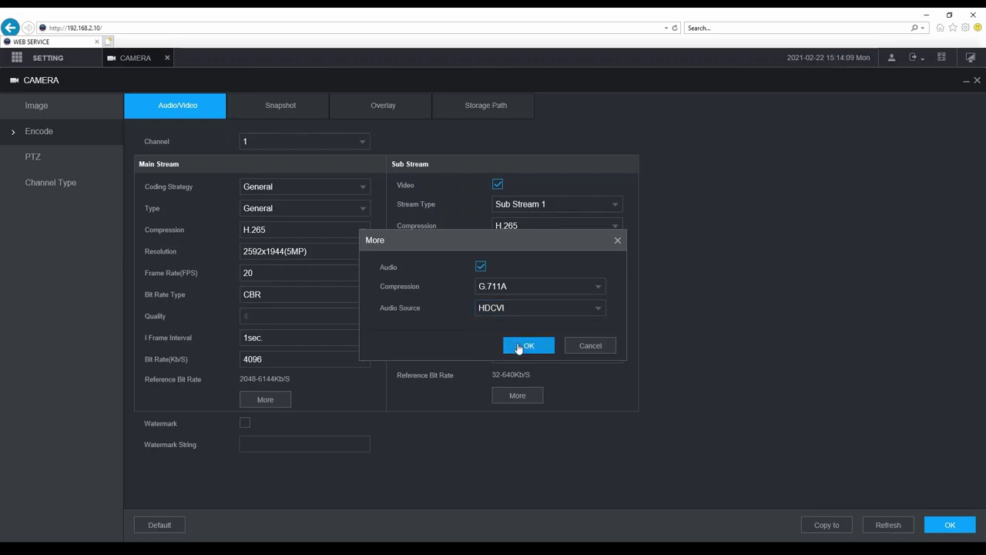
pyautogui.click(518, 347)
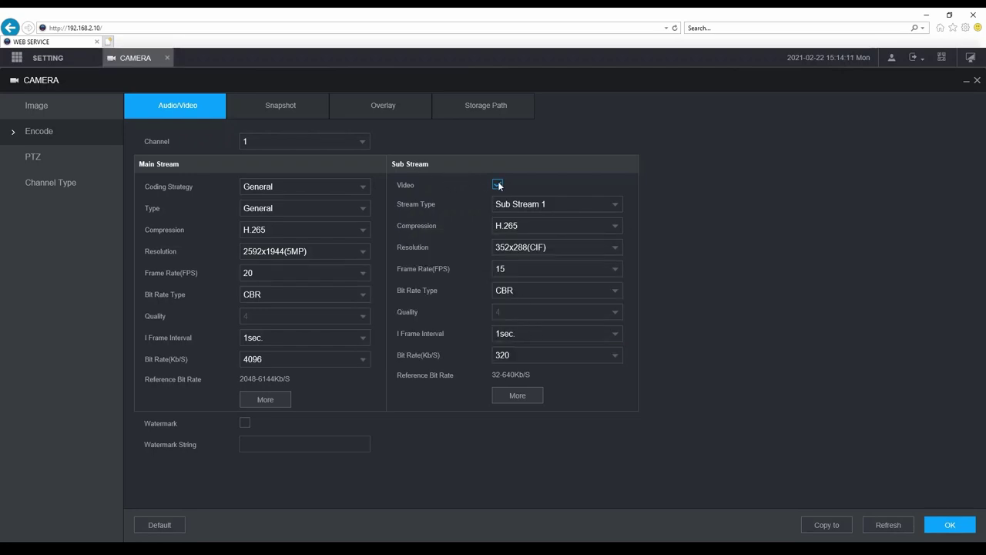
# Review the sub stream audio options without changes and close the camera settings.
pyautogui.click(518, 396)
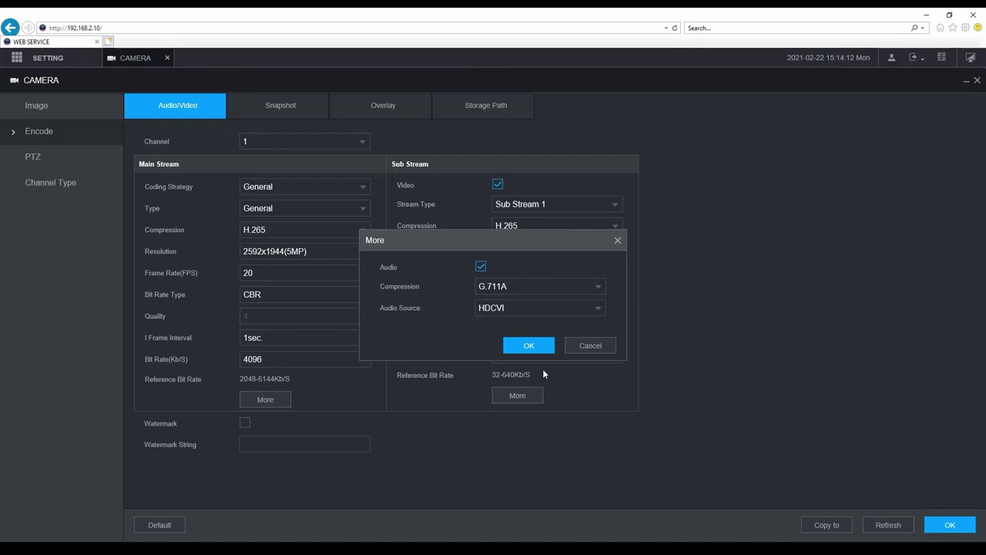
pyautogui.click(511, 308)
pyautogui.click(584, 346)
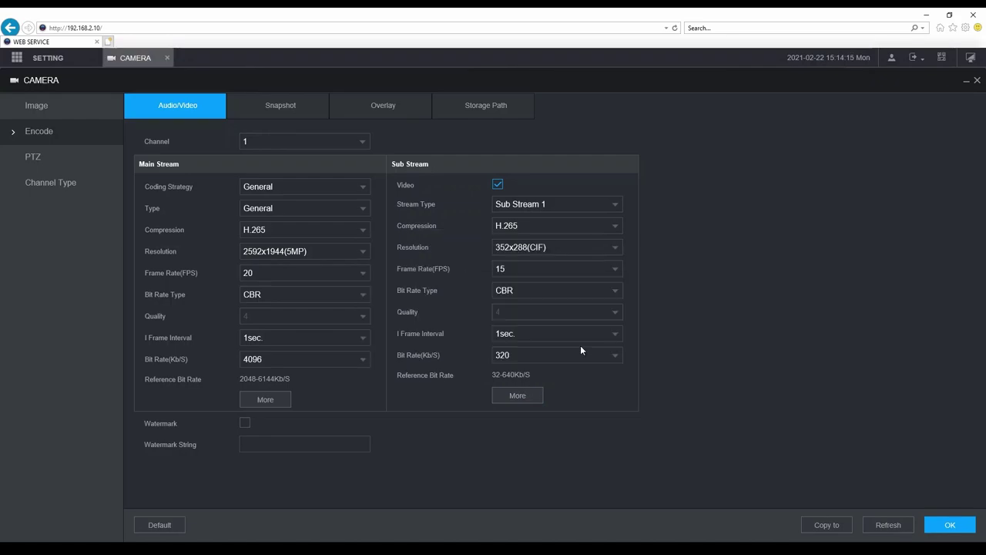
pyautogui.click(167, 58)
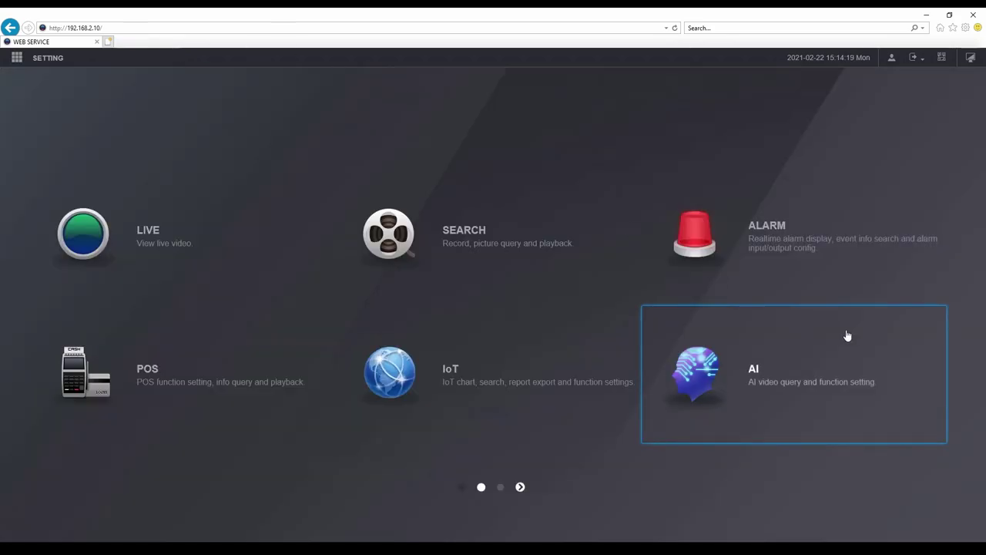
# Open the Alarm Video Detection settings for channel 1 motion detection.
pyautogui.click(777, 254)
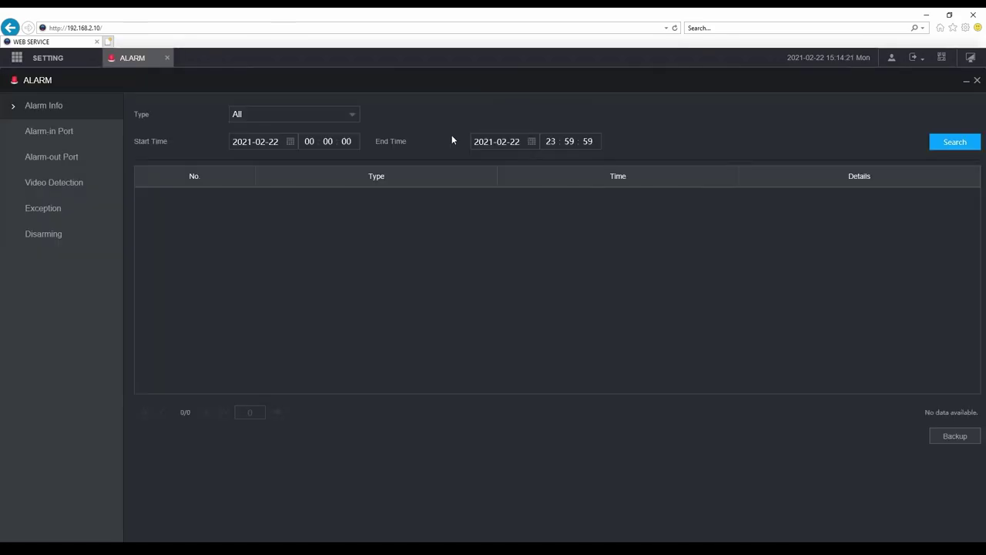
pyautogui.click(57, 183)
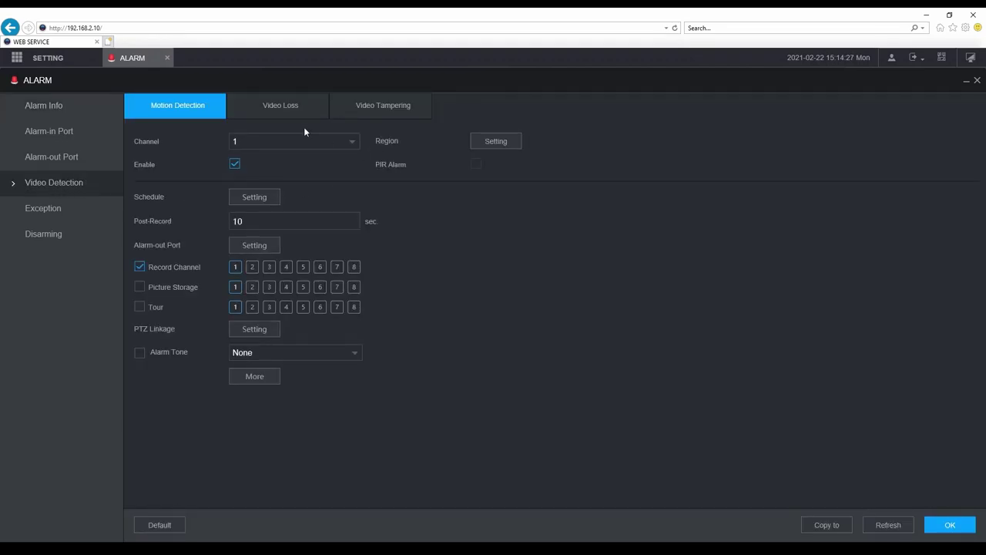
pyautogui.click(350, 150)
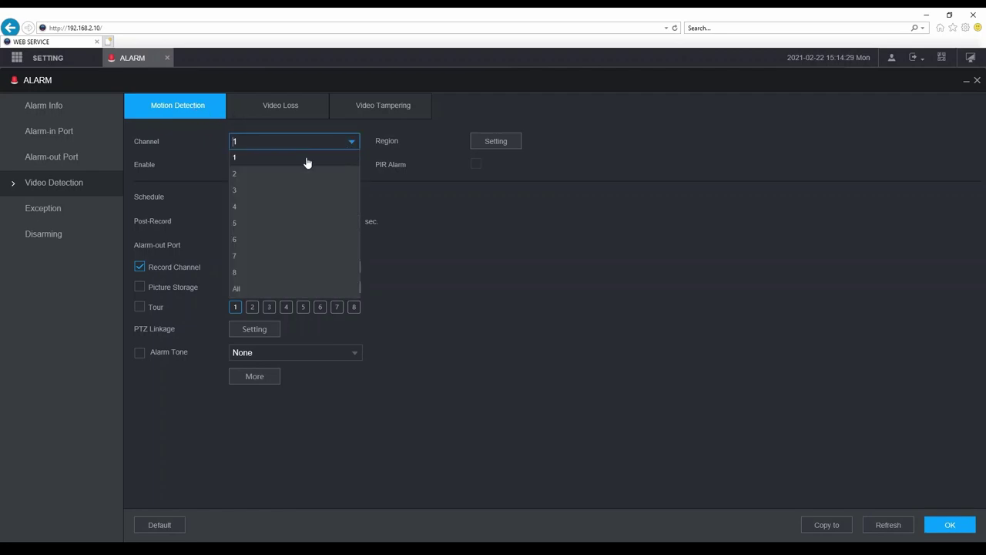
pyautogui.click(305, 158)
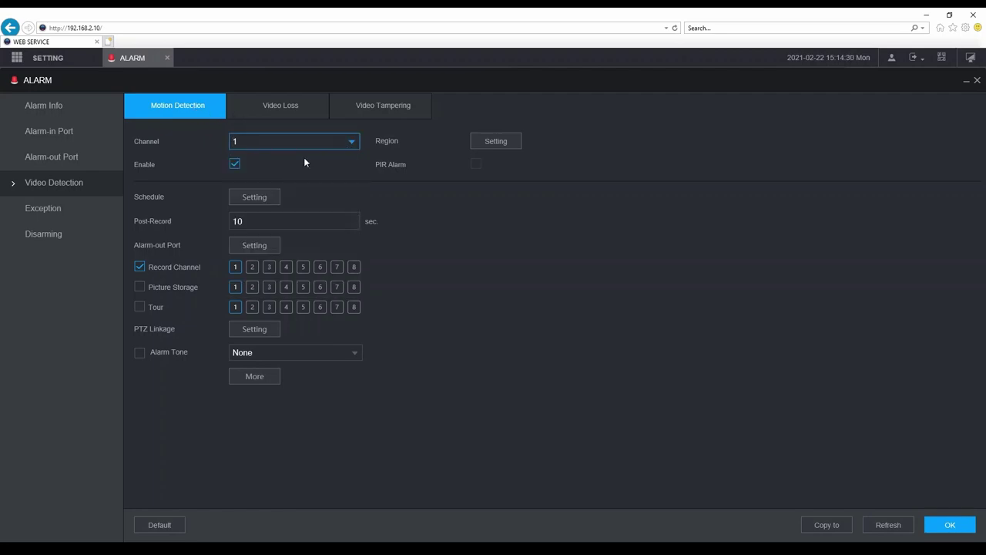
# Check the motion region and Siren/Warning Light actions unchanged, then leave the alarm settings.
pyautogui.click(474, 145)
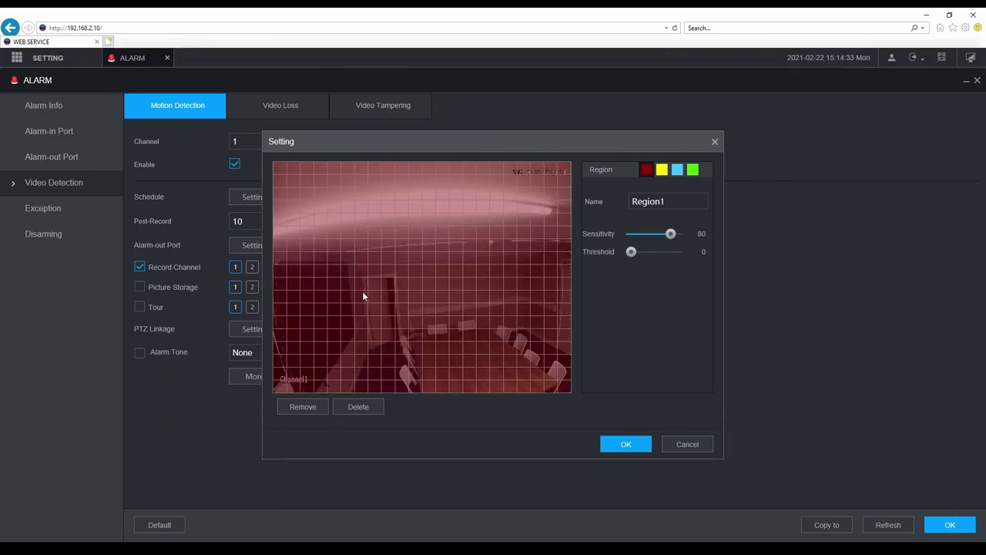
pyautogui.click(684, 444)
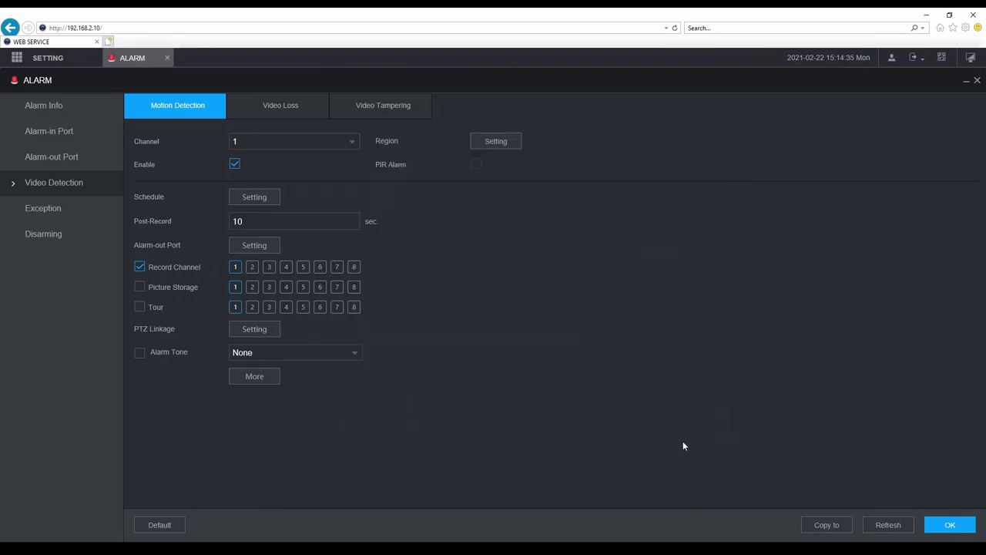
pyautogui.click(254, 378)
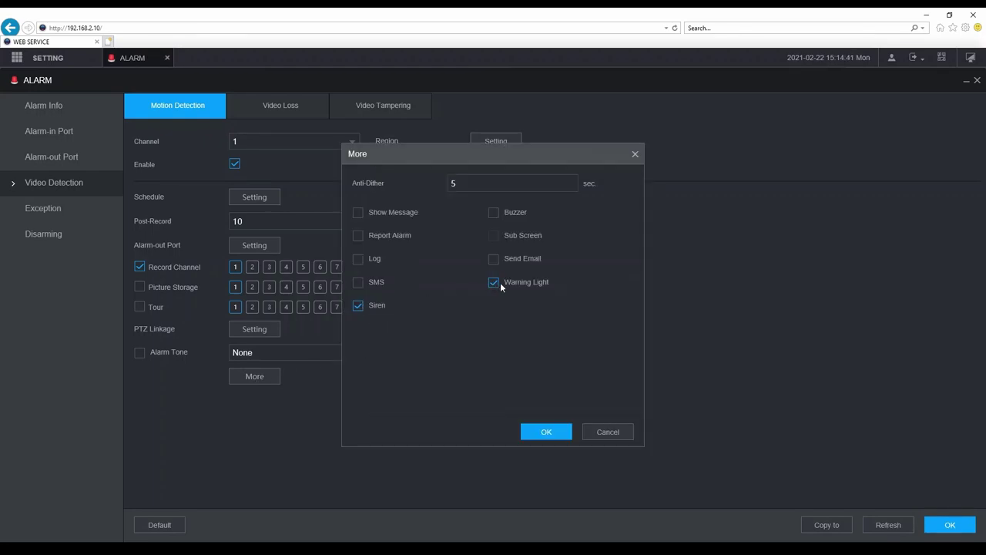
pyautogui.click(599, 439)
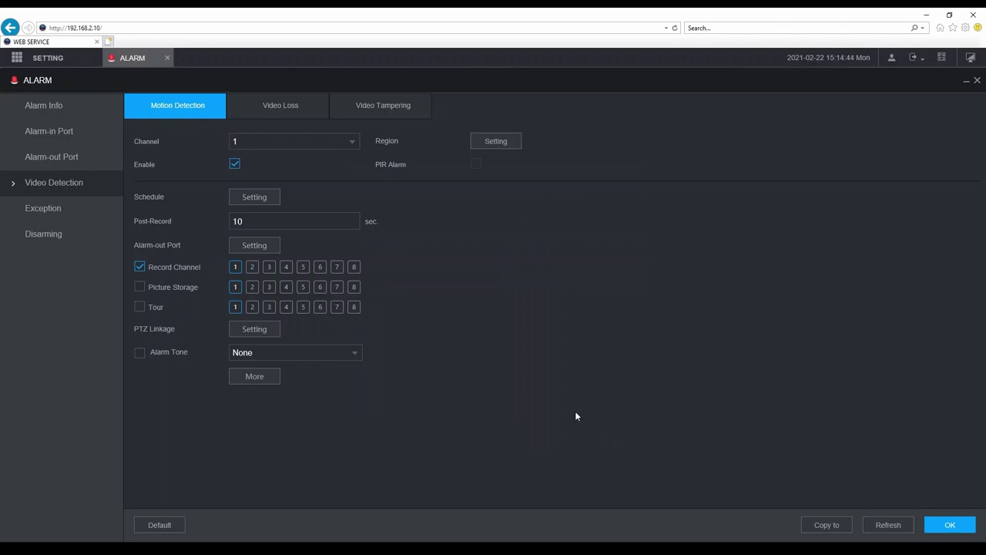
pyautogui.click(167, 58)
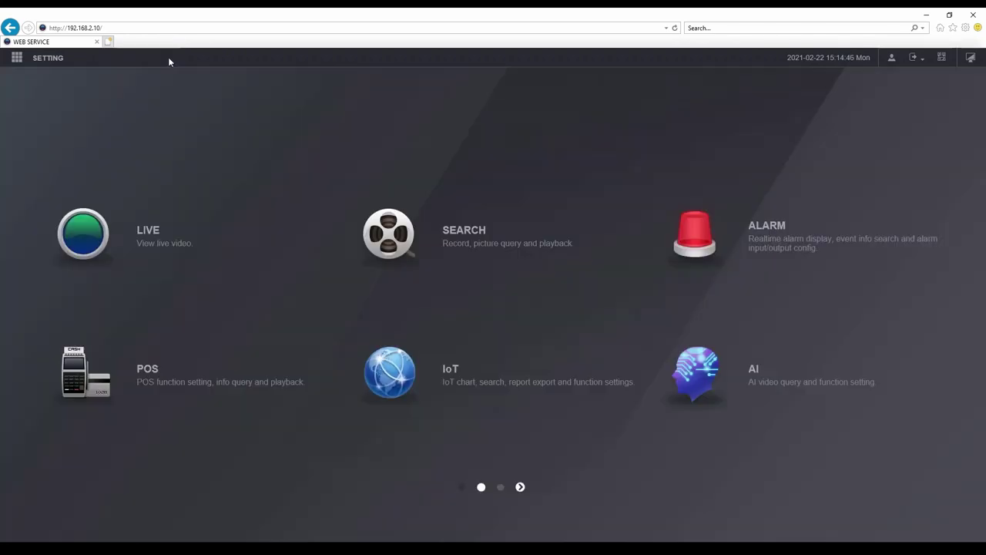
# Enable face detection on channel 1 under AI > Parameters > Face Detection.
pyautogui.click(738, 391)
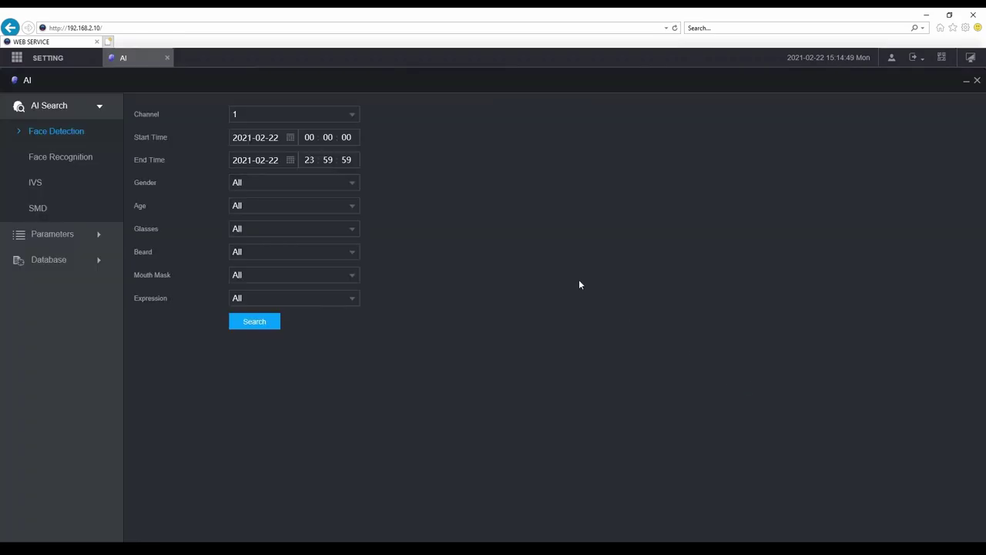
pyautogui.click(99, 235)
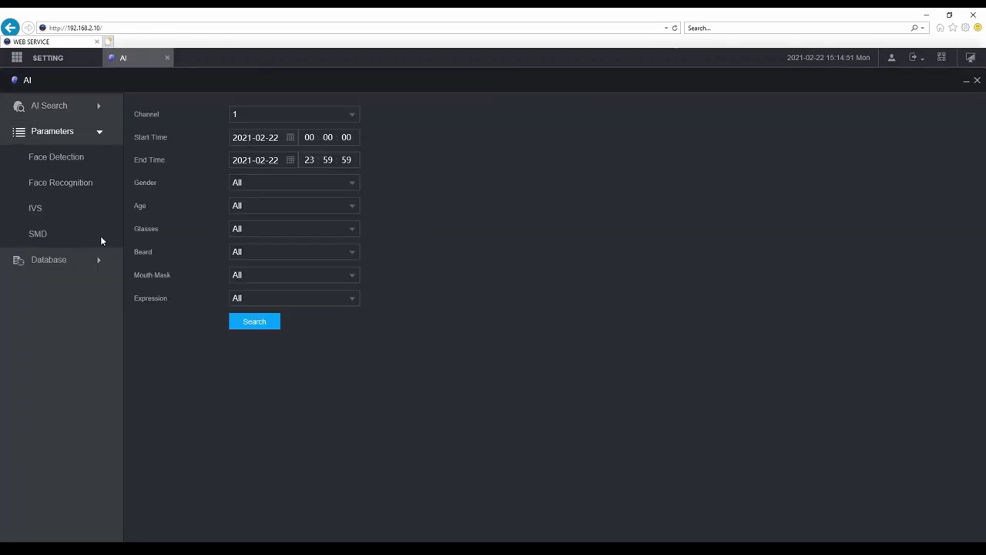
pyautogui.click(74, 158)
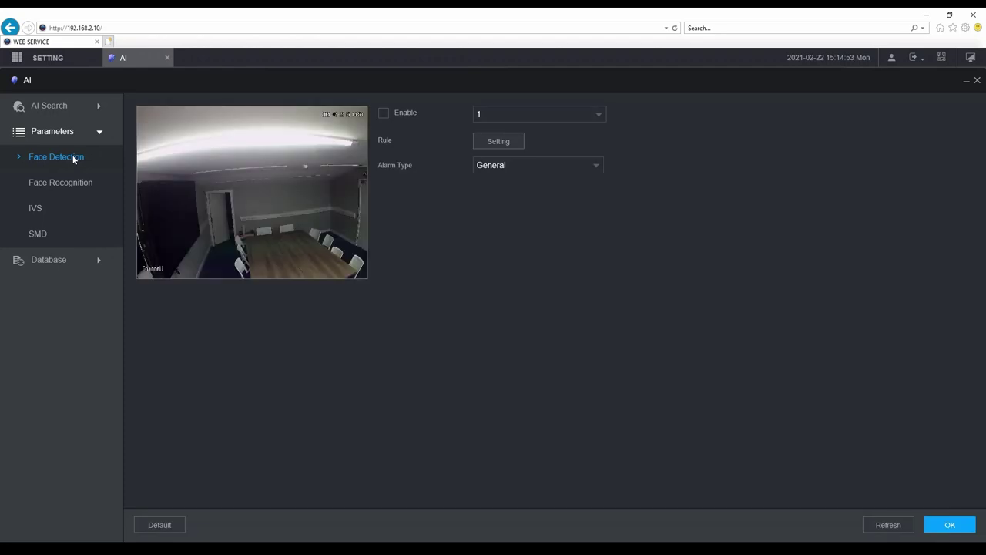
pyautogui.click(385, 114)
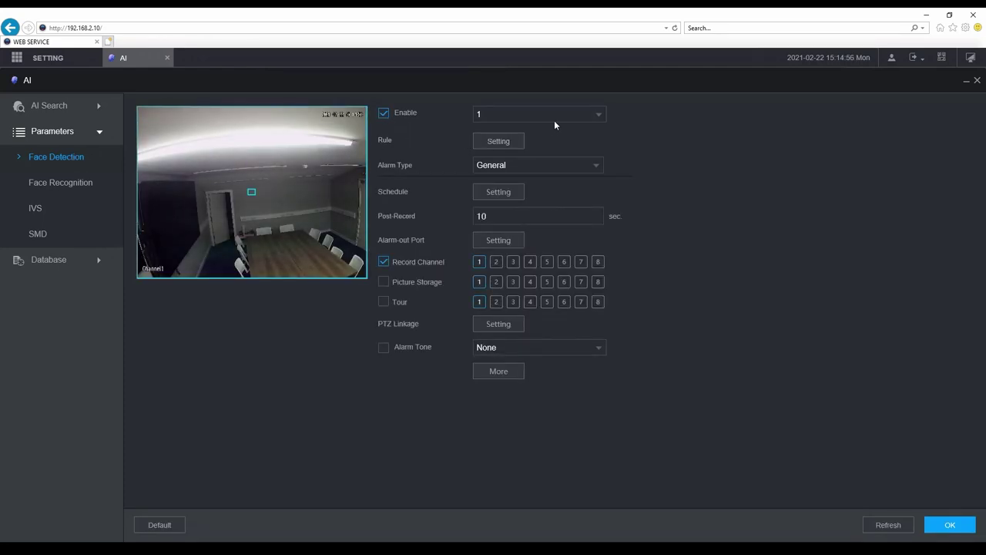
pyautogui.click(578, 115)
pyautogui.click(578, 115)
# Adjust the face detection rule box and add Report Alarm, Log, Siren and Warning Light actions.
pyautogui.click(499, 146)
pyautogui.click(498, 144)
pyautogui.moveTo(258, 198)
pyautogui.mouseDown()
pyautogui.moveTo(316, 243)
pyautogui.moveTo(259, 199)
pyautogui.mouseUp()
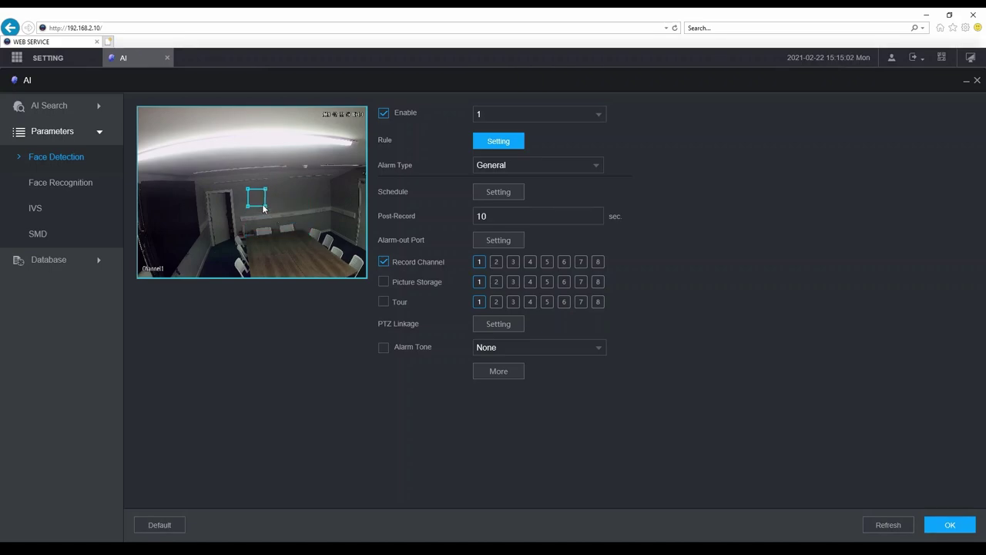
pyautogui.click(360, 279)
pyautogui.click(499, 371)
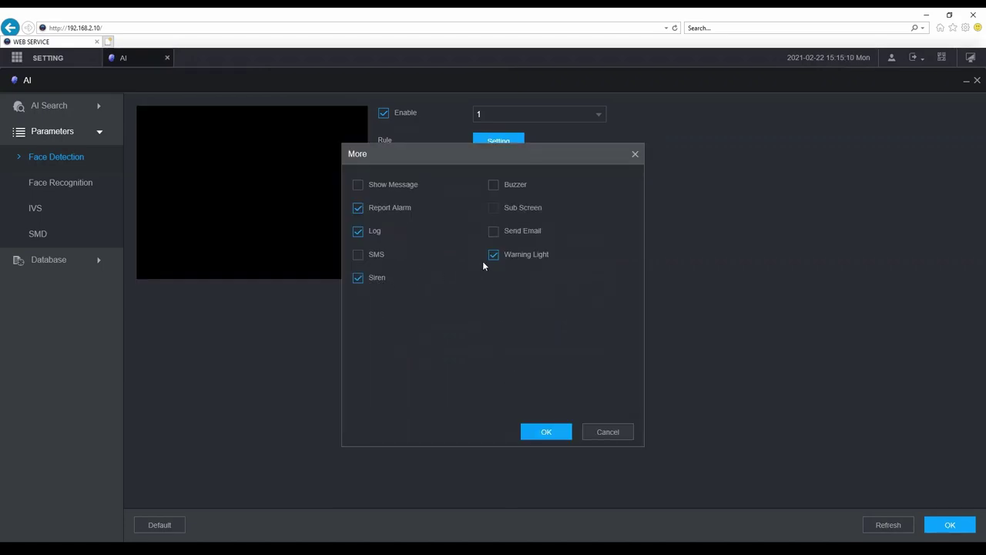
pyautogui.click(553, 434)
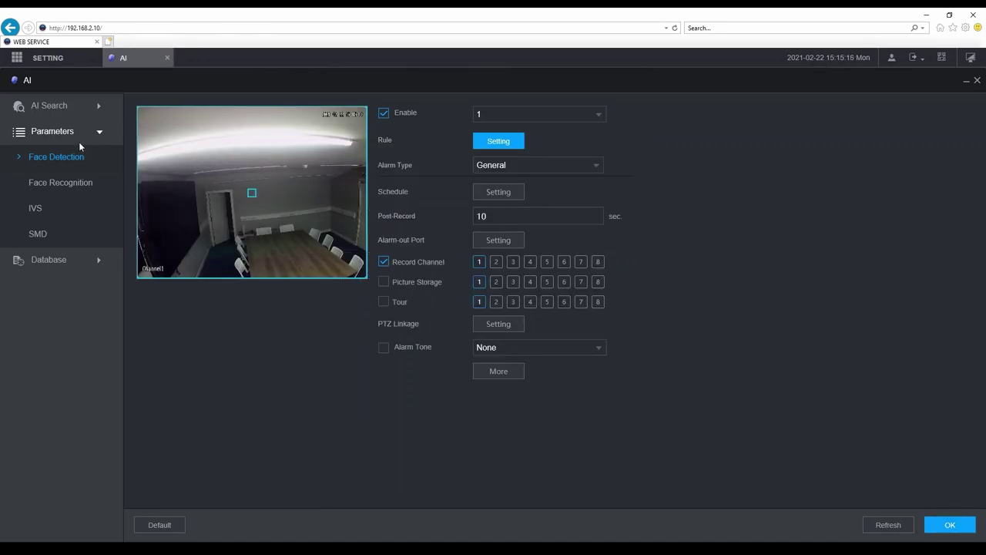
pyautogui.click(66, 181)
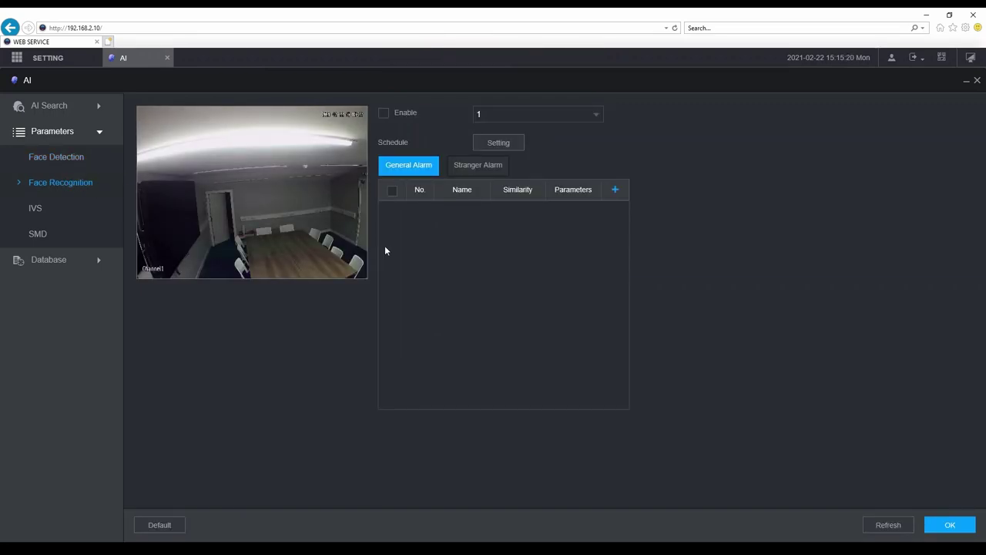
# Give the Stranger Alarm the Report Alarm, Log, Siren and Warning Light actions.
pyautogui.click(470, 168)
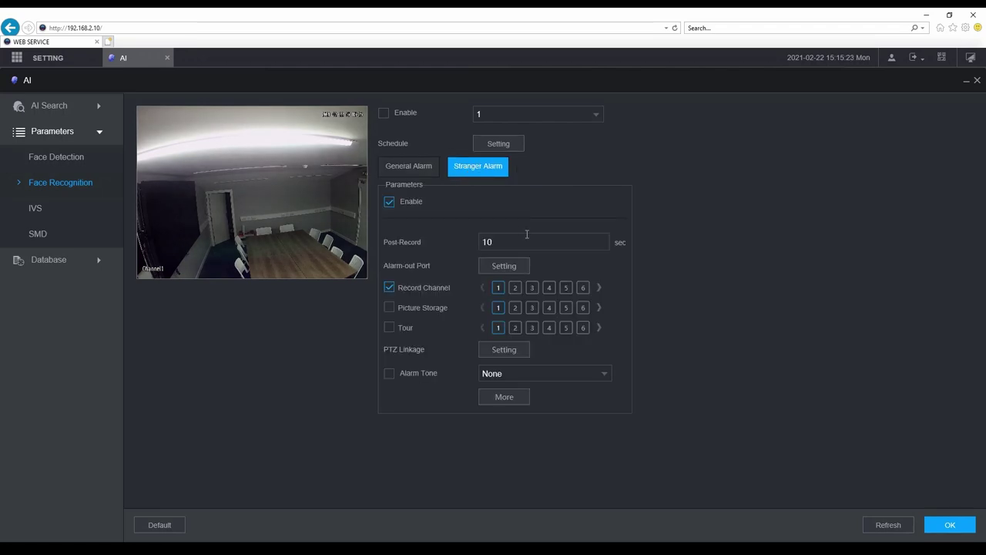
pyautogui.click(505, 398)
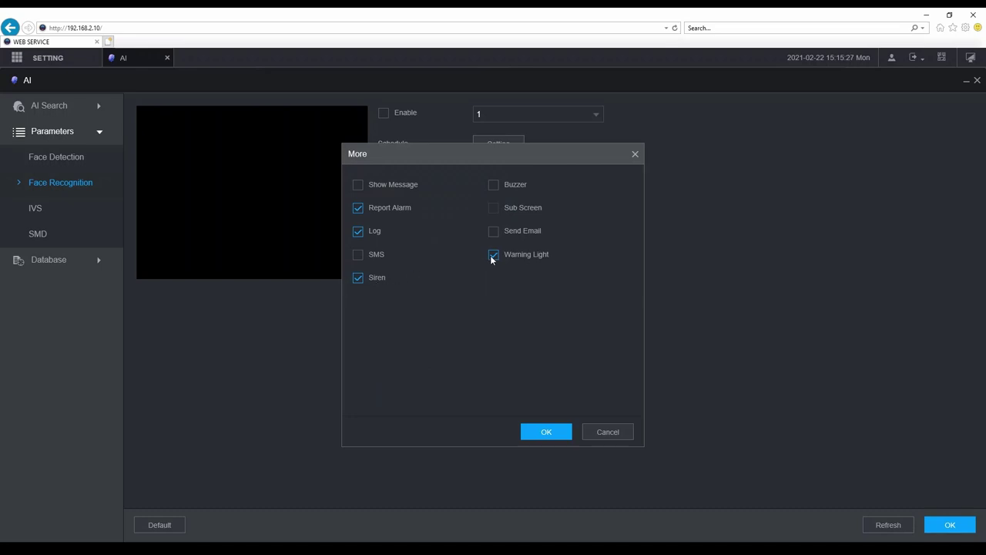
pyautogui.click(597, 435)
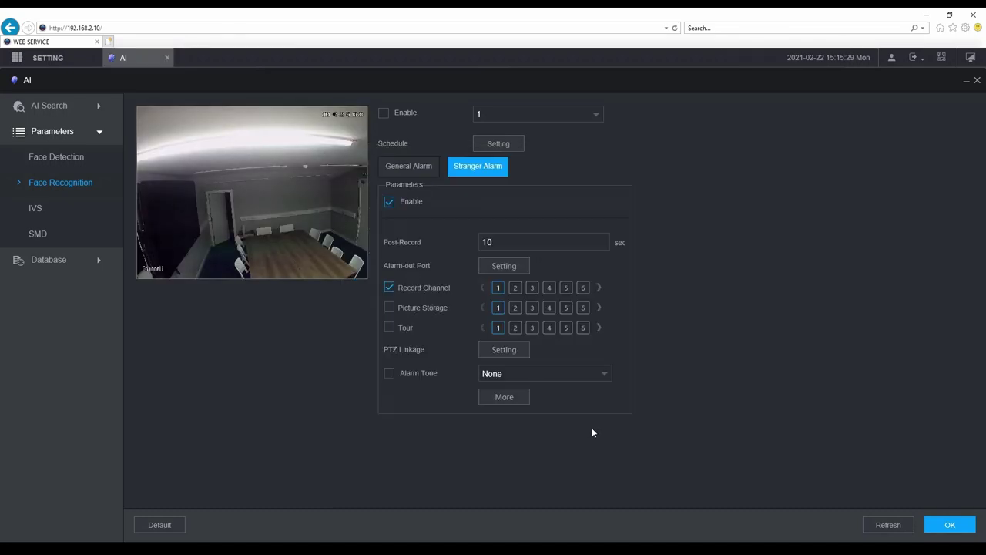
# Enable the IVS Full Screen intrusion rule with direction set to Both.
pyautogui.click(35, 208)
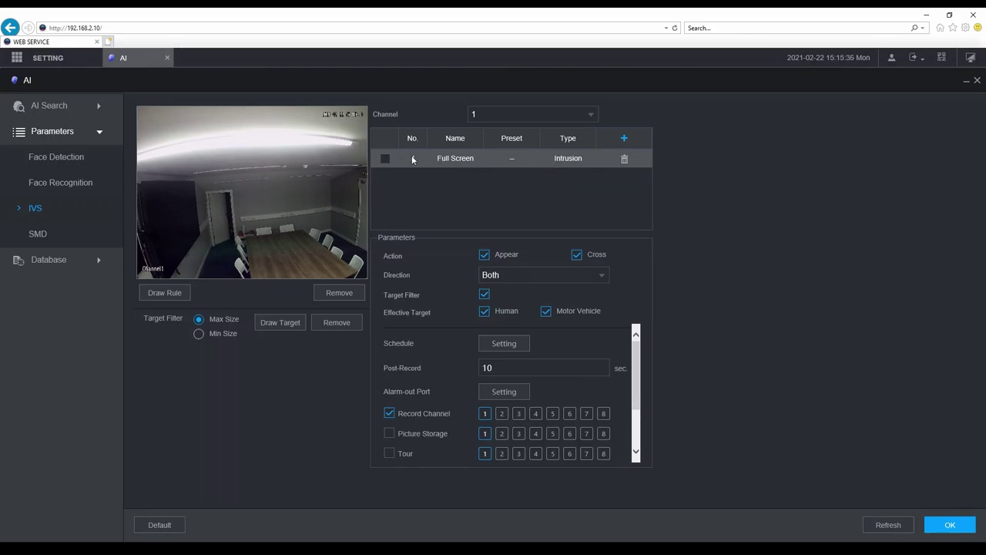
pyautogui.click(385, 158)
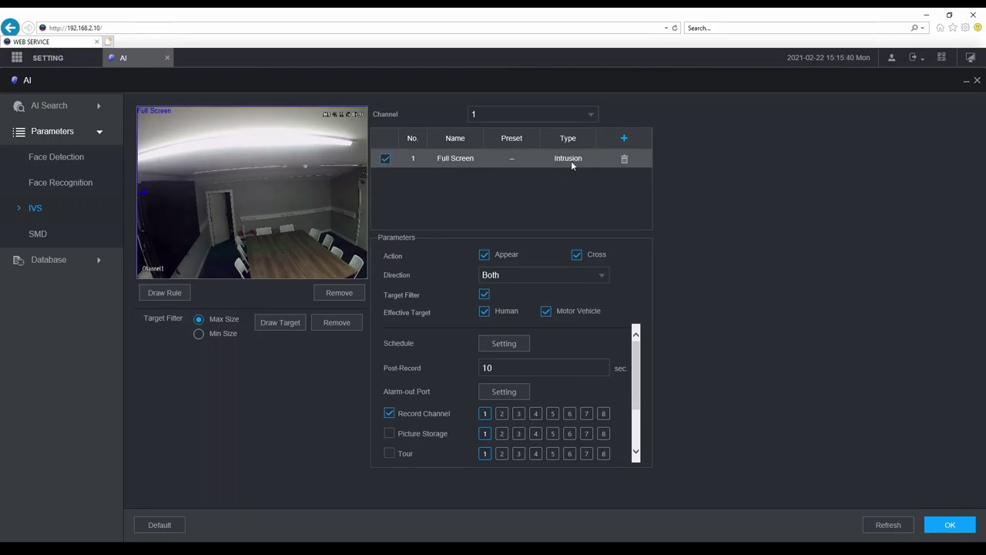
pyautogui.click(601, 277)
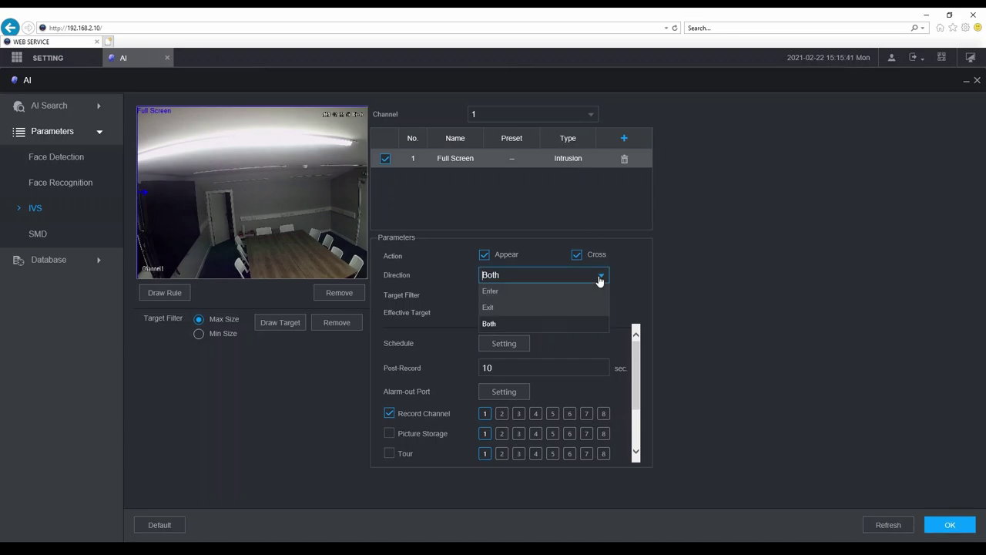
pyautogui.click(556, 325)
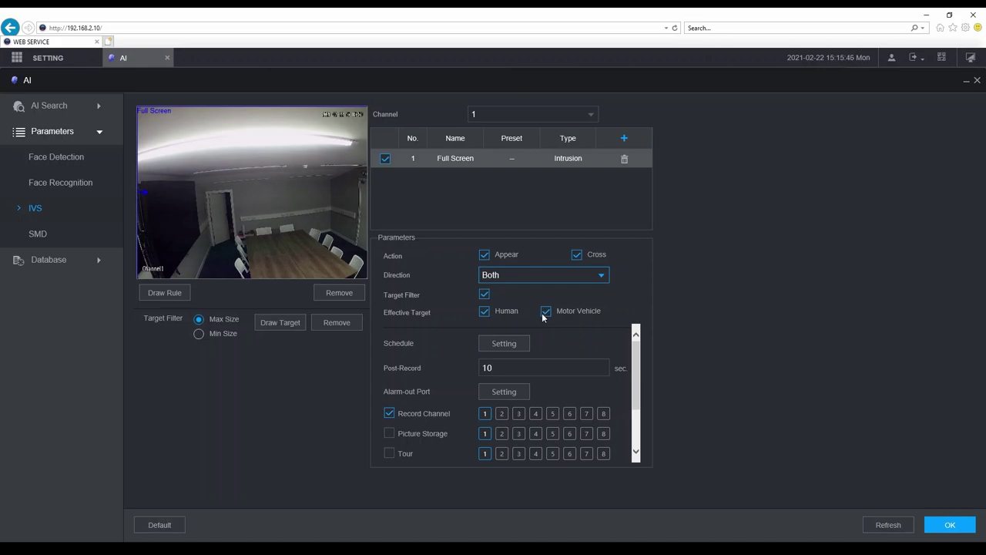
# Add Siren and Warning Light alarm actions to the IVS rule and save it.
pyautogui.scroll(-2, 626, 372)
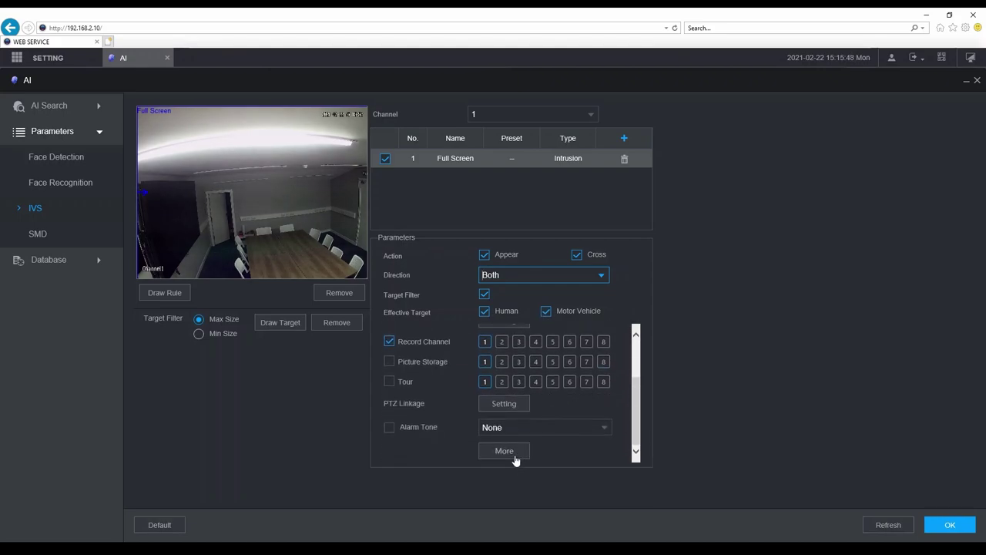
pyautogui.click(515, 454)
pyautogui.click(359, 277)
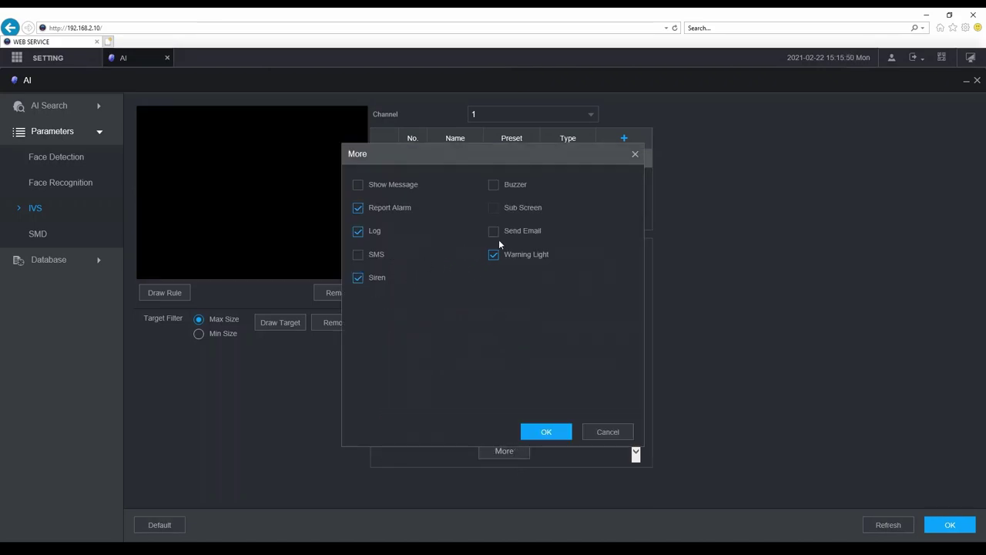
pyautogui.click(560, 433)
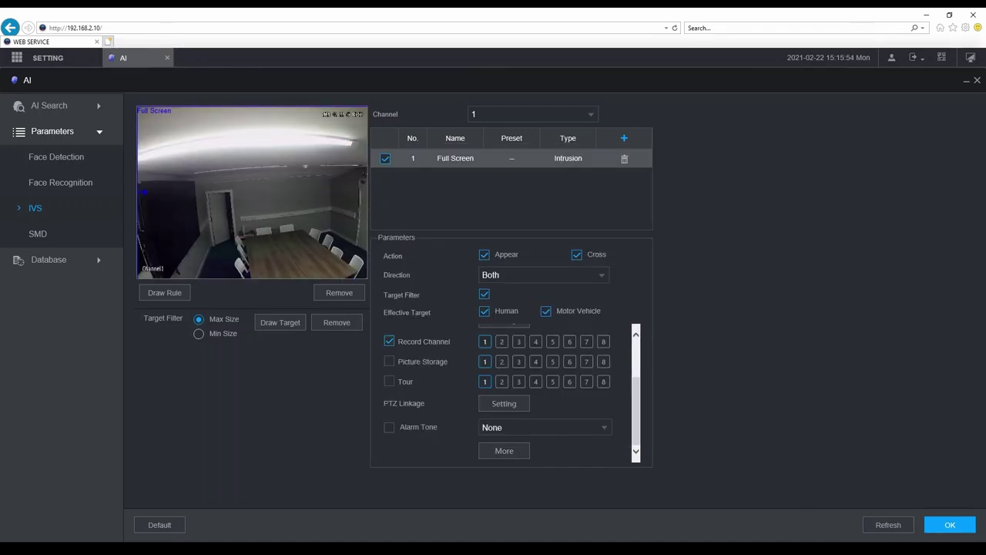
pyautogui.click(934, 526)
# Set SMD for channel 1 and confirm Siren and Warning Light as its alarm actions.
pyautogui.click(44, 235)
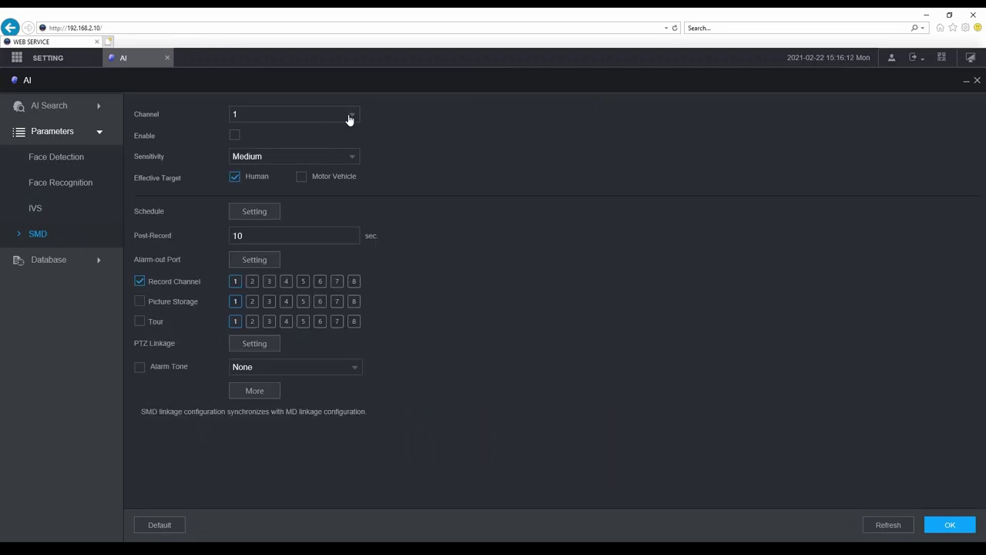
pyautogui.click(351, 116)
pyautogui.click(244, 132)
pyautogui.click(256, 390)
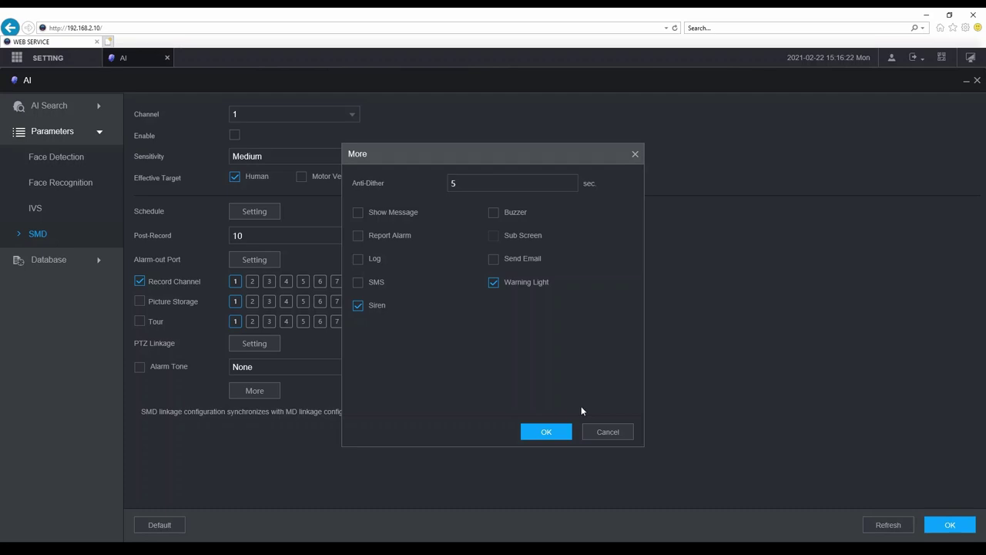
pyautogui.click(601, 432)
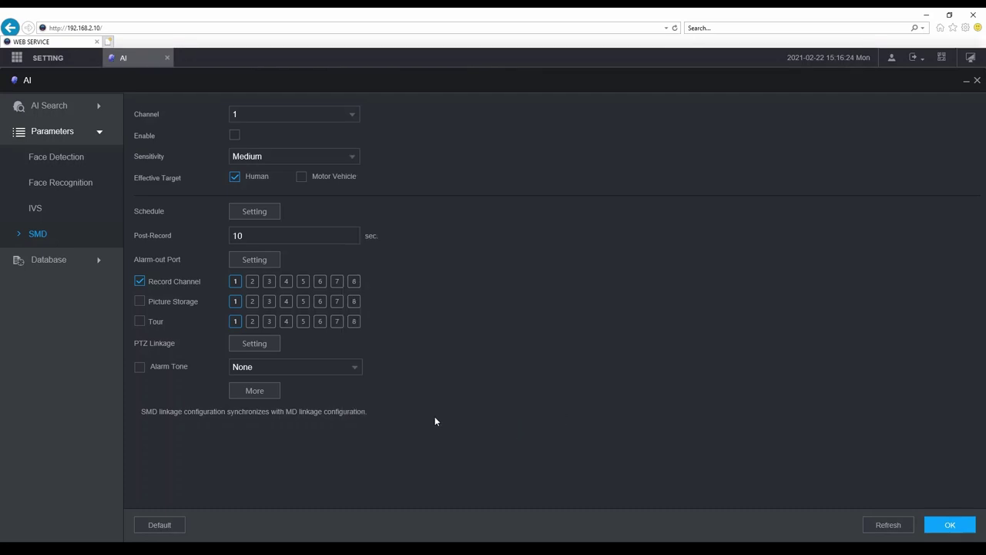
pyautogui.click(262, 389)
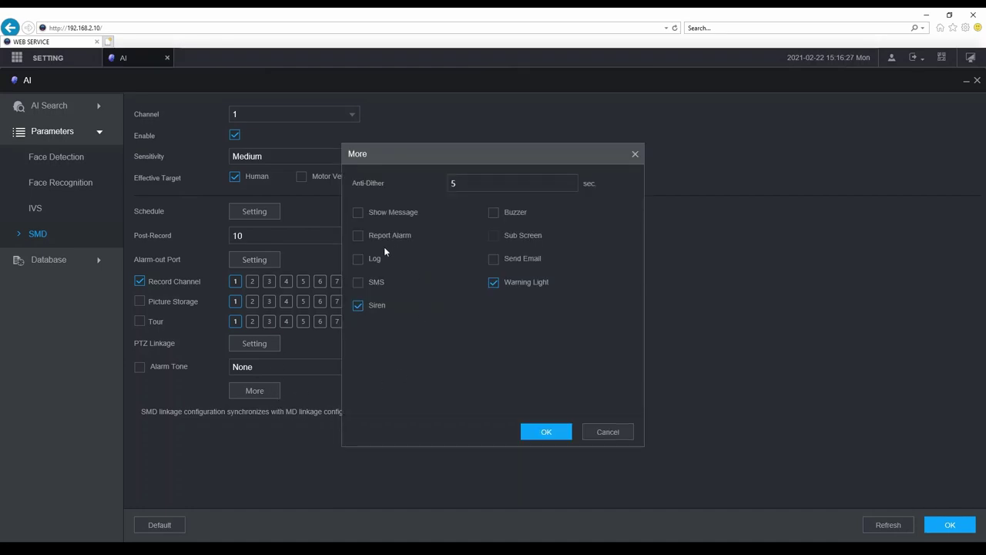
pyautogui.click(545, 433)
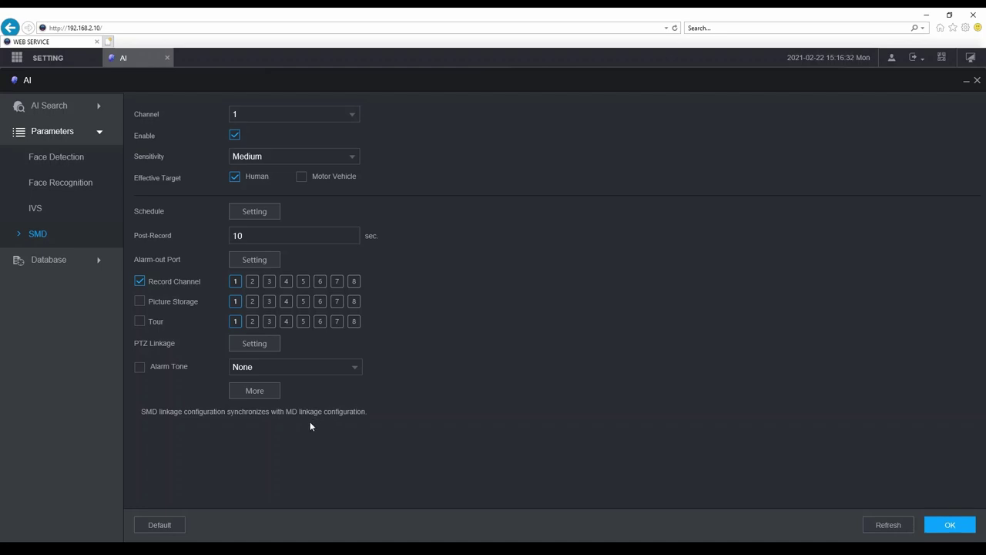
# Save SMD, then save face detection disabled on channel 1 and return to SMD.
pyautogui.click(952, 527)
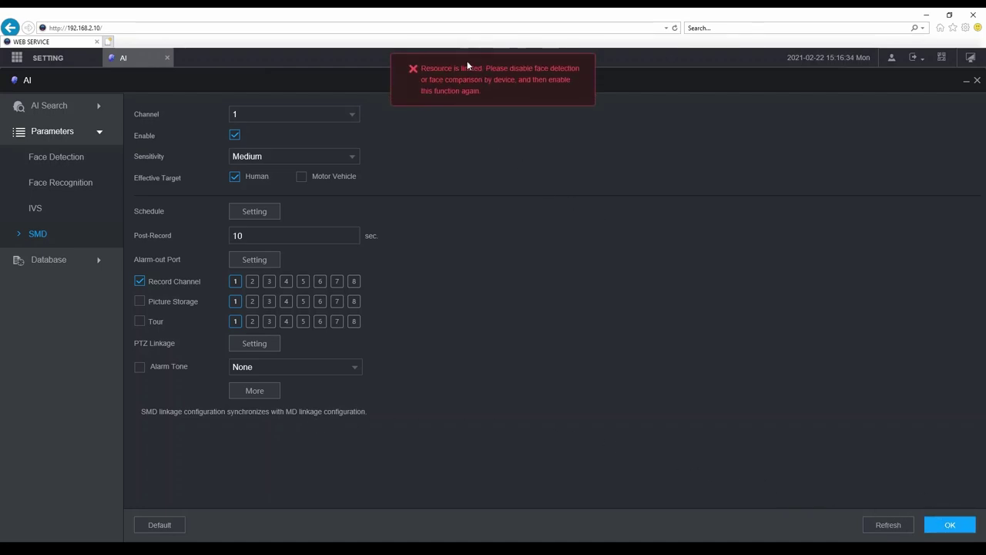
pyautogui.click(55, 158)
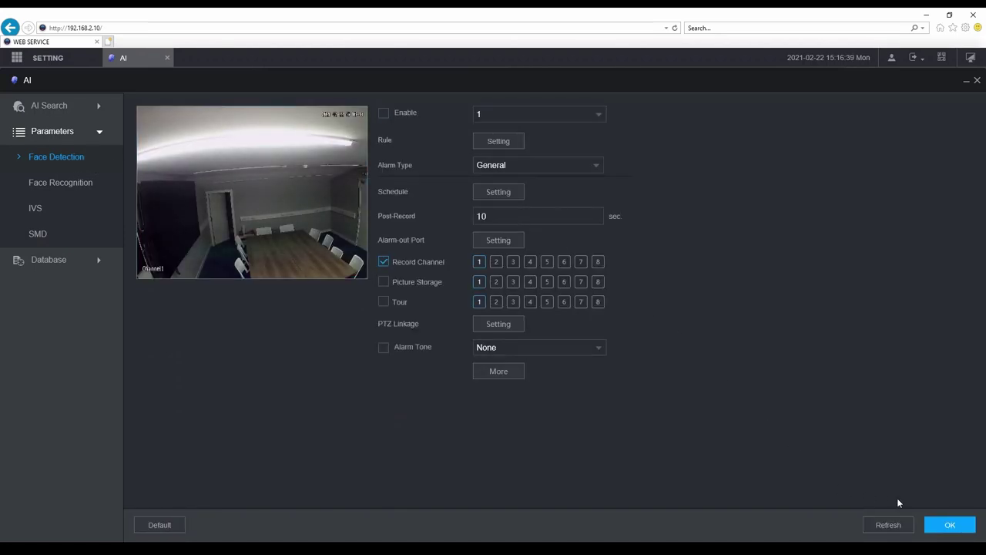
pyautogui.click(952, 527)
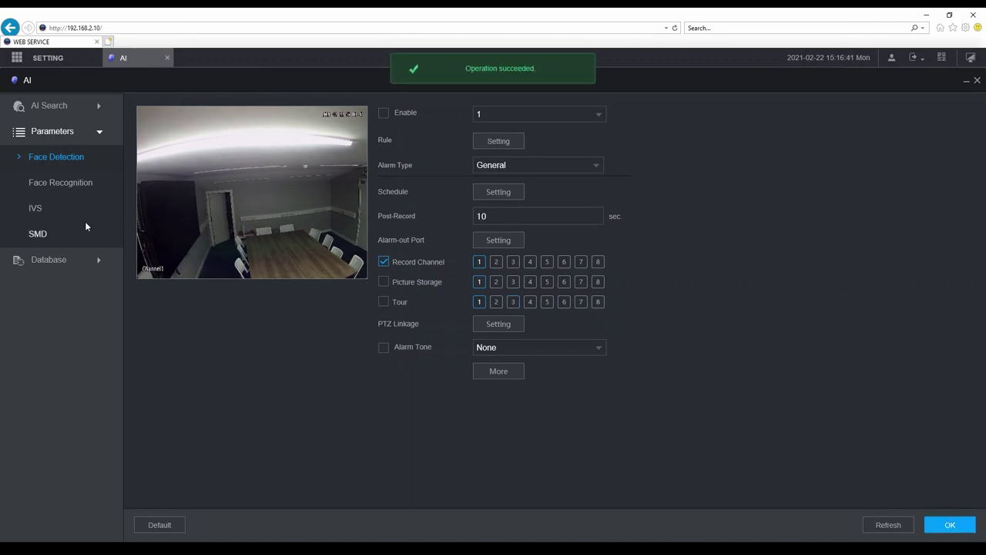
pyautogui.click(56, 231)
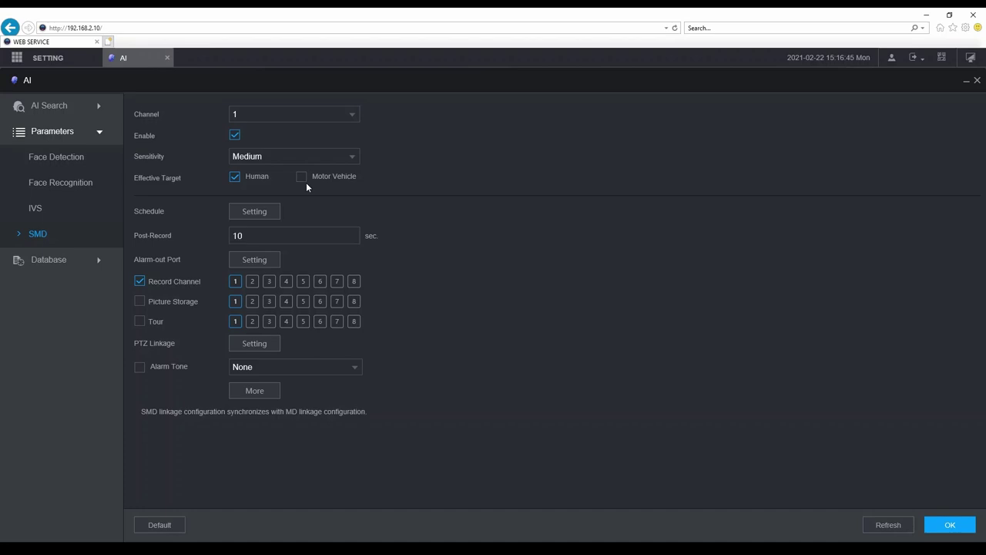
# Link channel 1 SMD to Siren and Warning Light, save it, and close the AI settings.
pyautogui.click(255, 392)
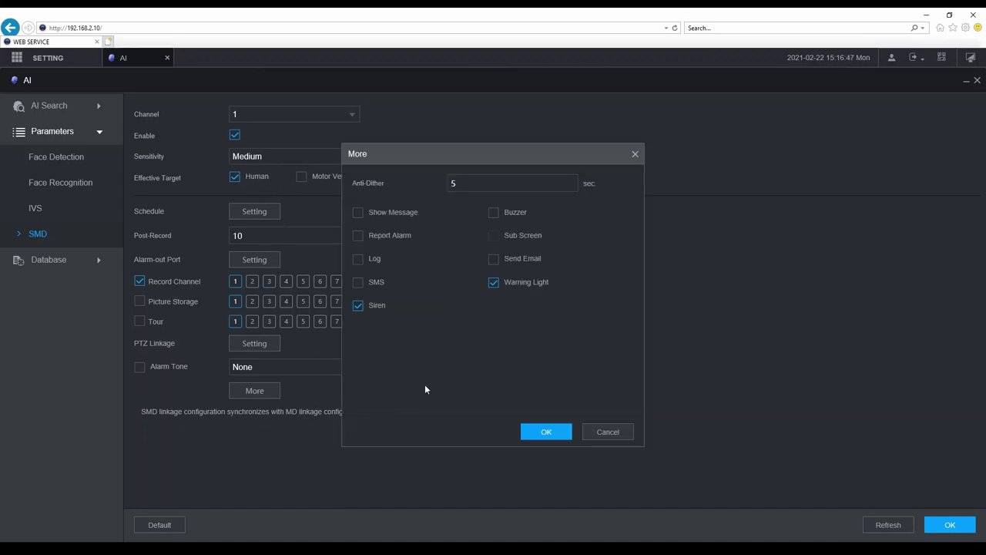
pyautogui.click(547, 432)
pyautogui.click(950, 528)
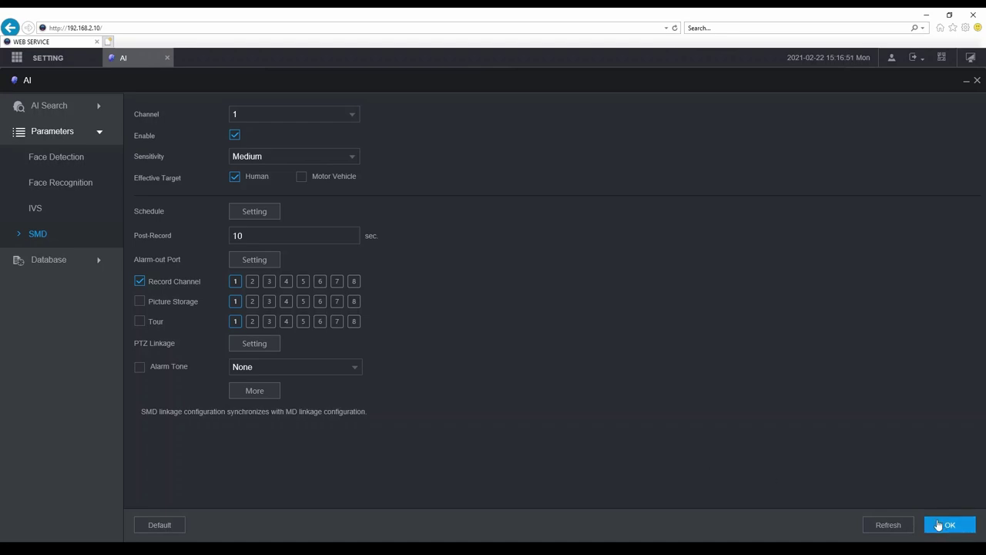
pyautogui.click(168, 57)
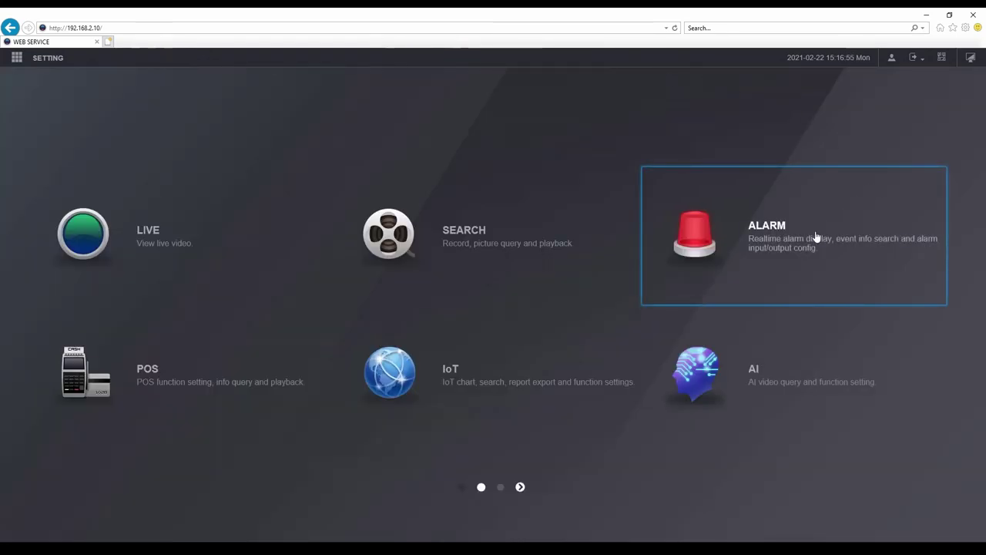
# Confirm the Alarm-out Port warning light keeps channel 1 and Medium flicker, then view the Siren settings.
pyautogui.click(795, 251)
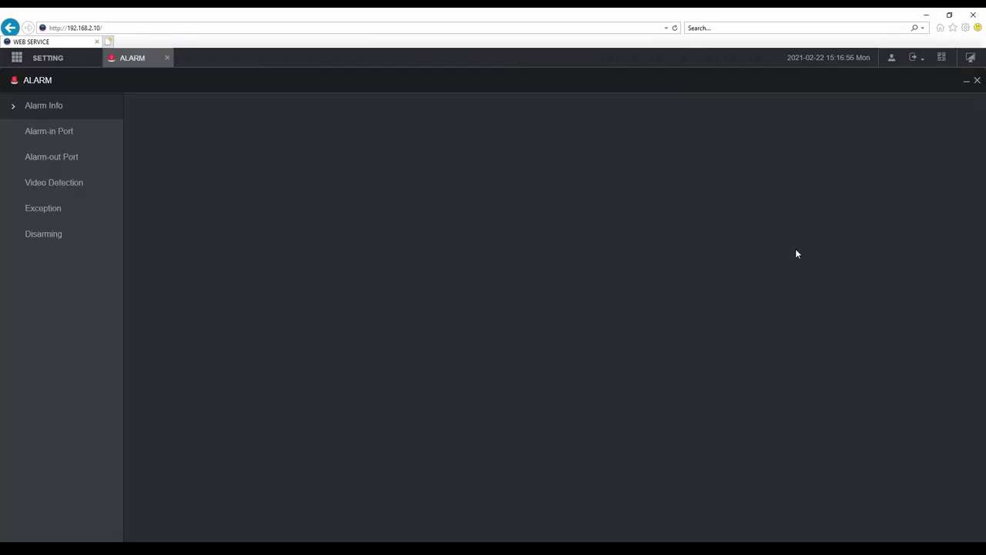
pyautogui.click(61, 156)
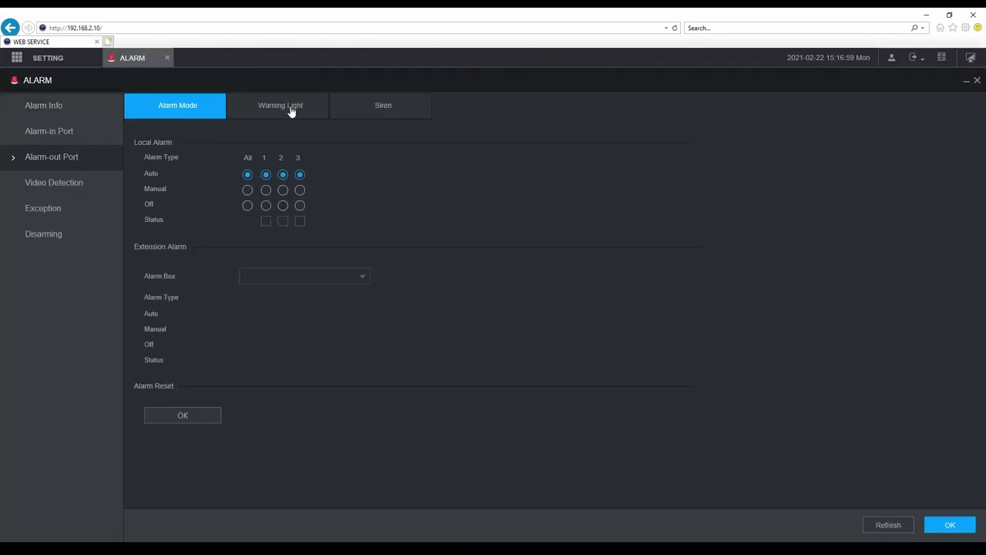
pyautogui.click(290, 113)
pyautogui.click(347, 148)
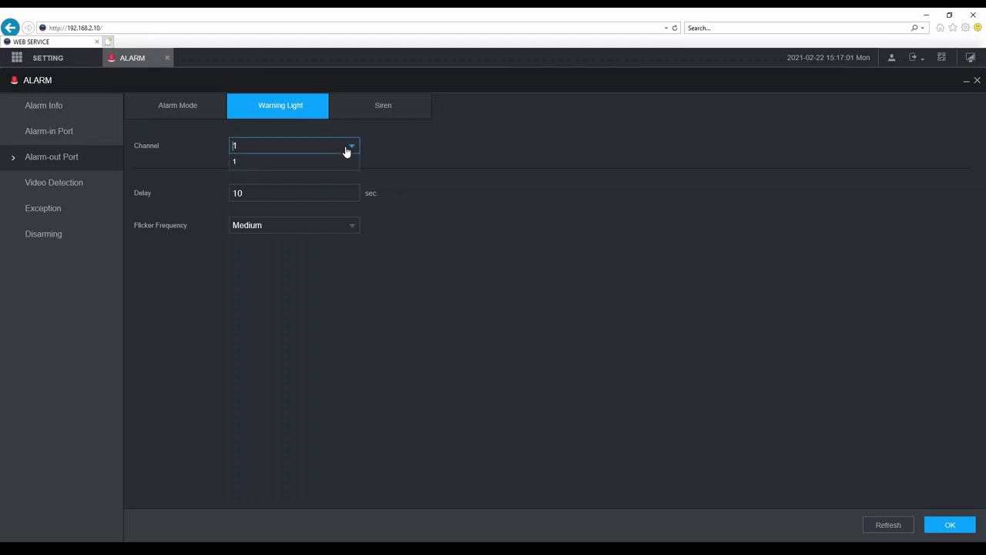
pyautogui.click(343, 161)
pyautogui.click(340, 225)
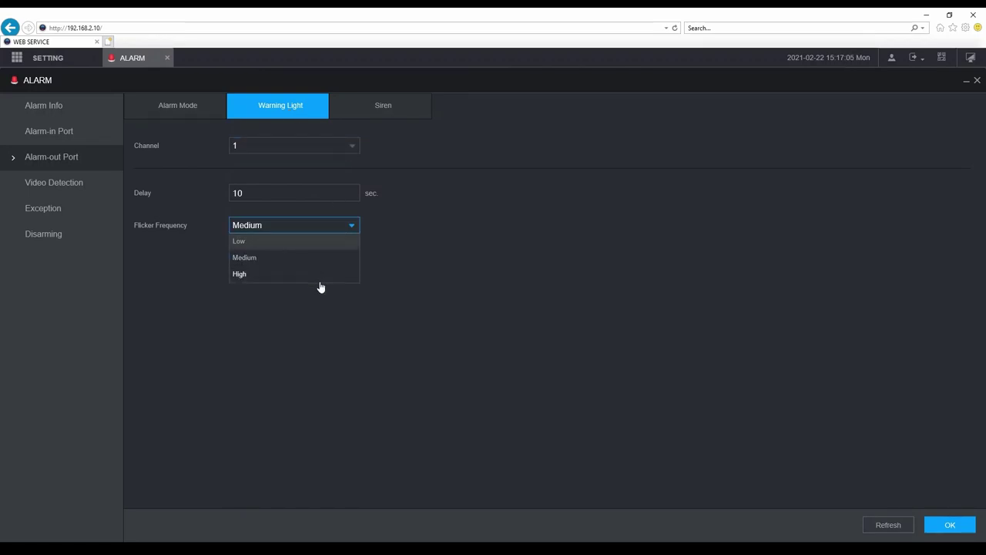
pyautogui.click(318, 265)
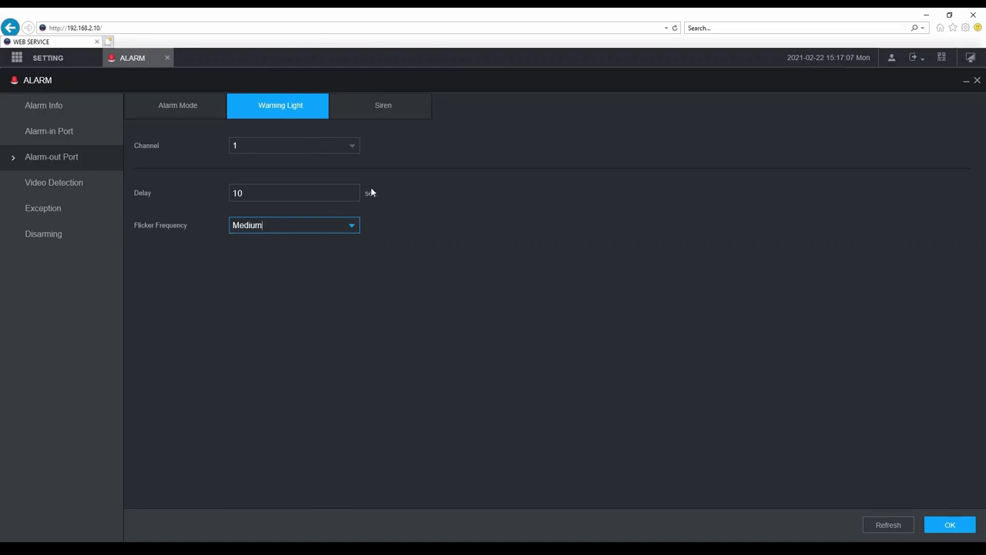
pyautogui.click(385, 112)
# Keep siren channel 1, Clip1 and Low volume, save with OK, and close the ALARM page.
pyautogui.click(353, 147)
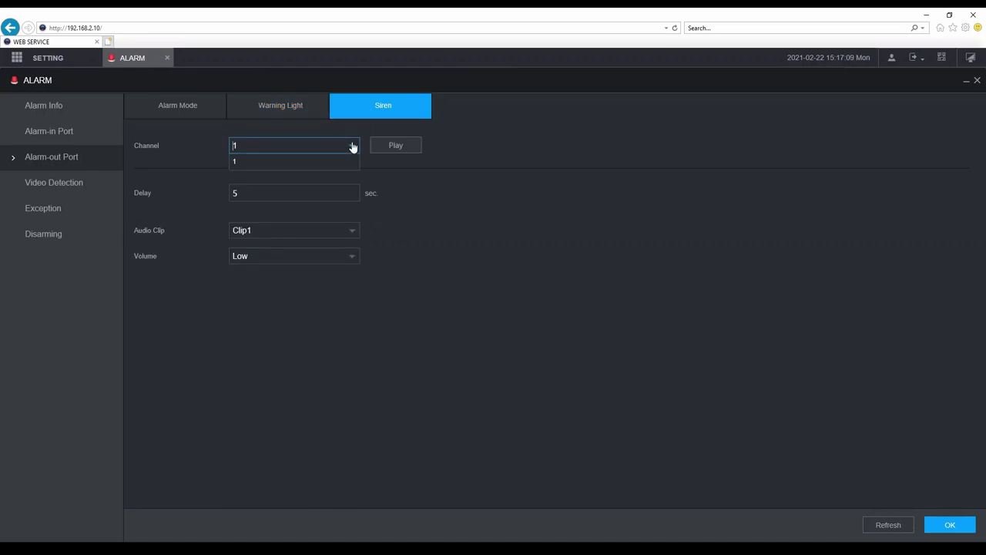
pyautogui.click(352, 146)
pyautogui.click(350, 233)
pyautogui.click(340, 333)
pyautogui.click(347, 257)
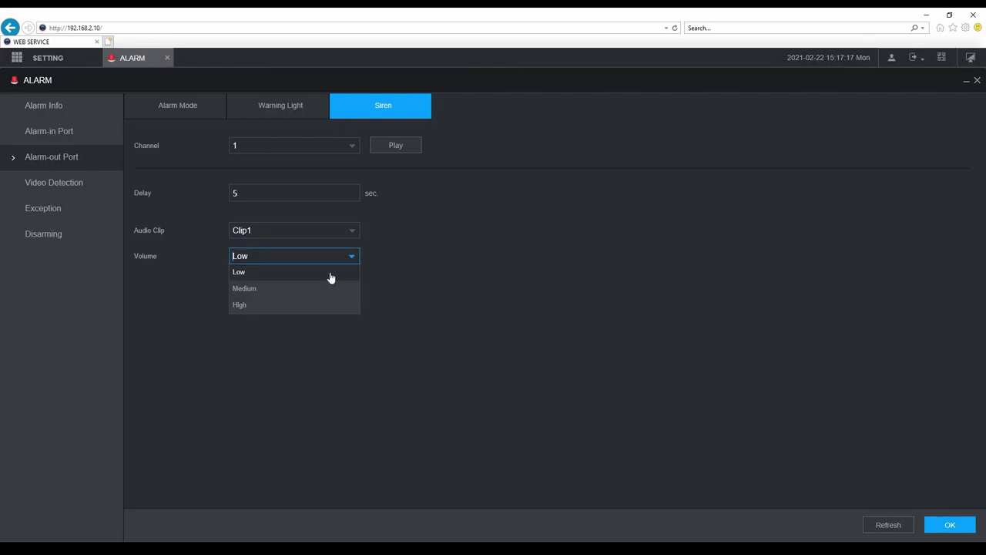
pyautogui.click(328, 274)
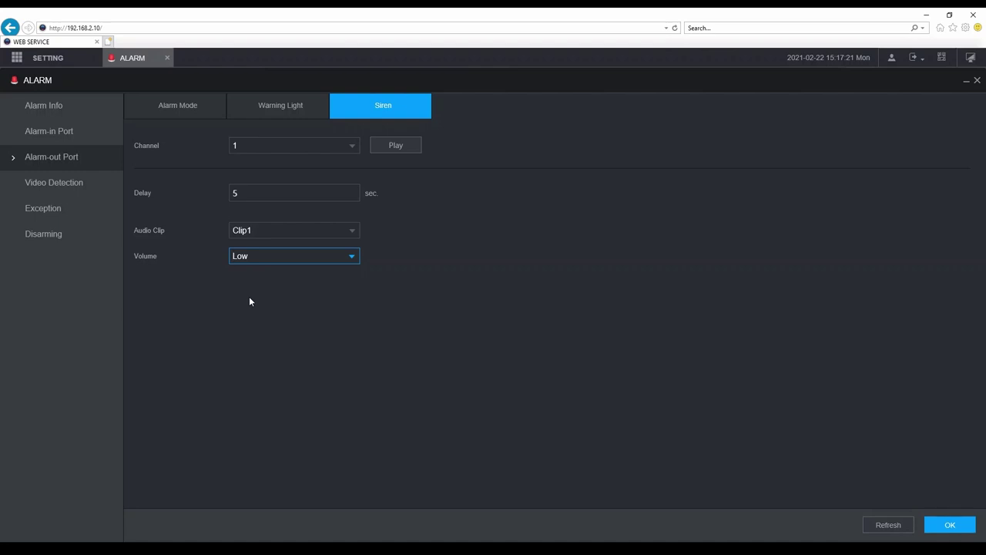
pyautogui.click(934, 527)
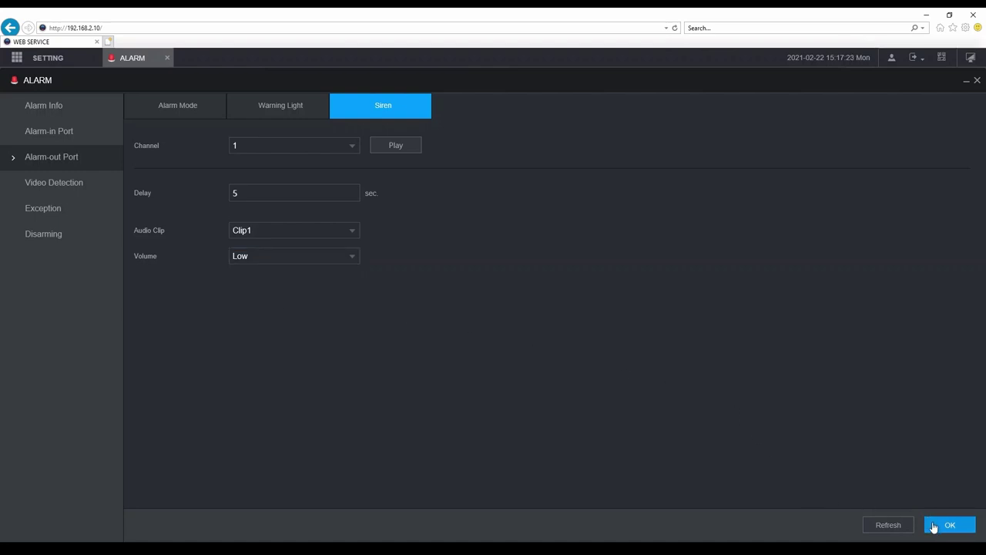
pyautogui.click(166, 58)
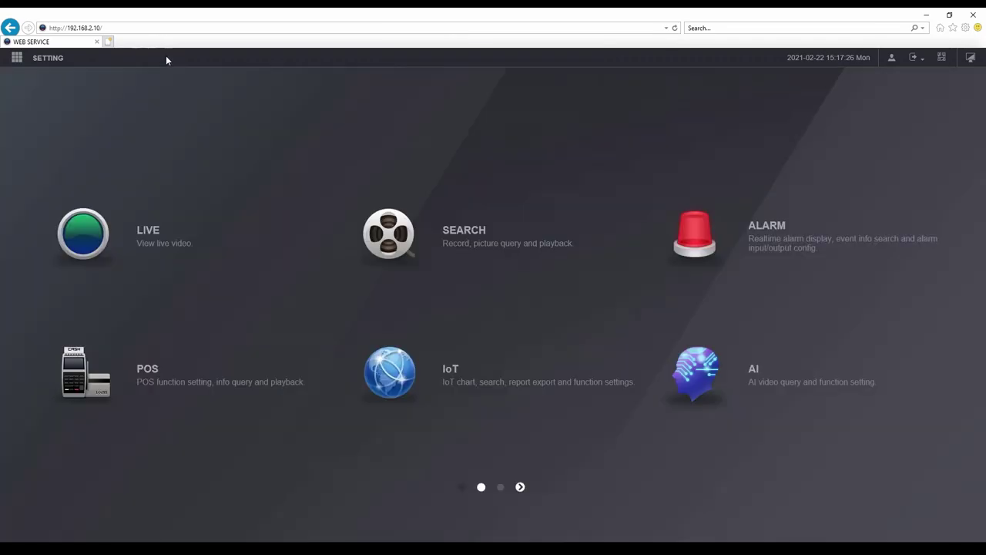
# Play A1 Channel1's live feed in a single-pane layout and browse aspect ratio and stream type options.
pyautogui.click(151, 226)
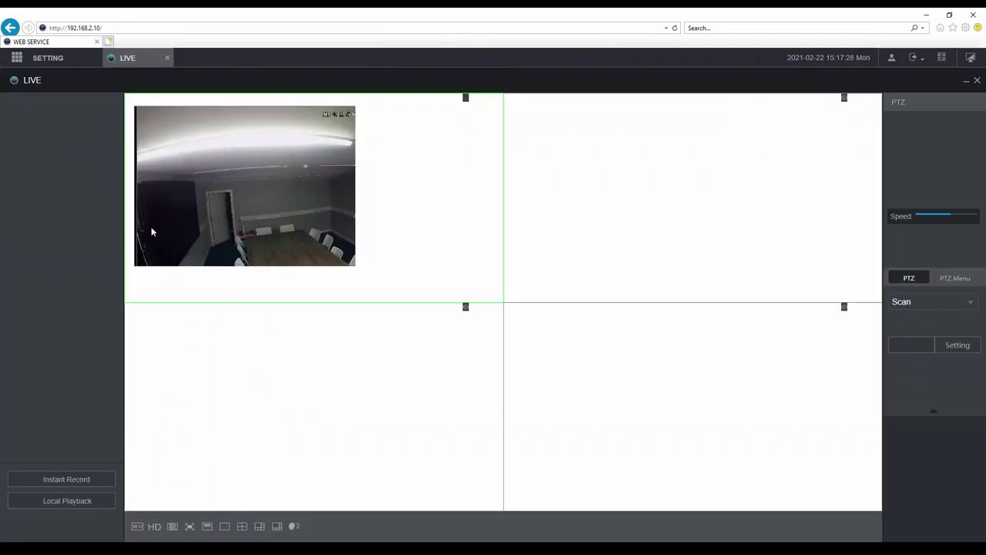
pyautogui.click(224, 527)
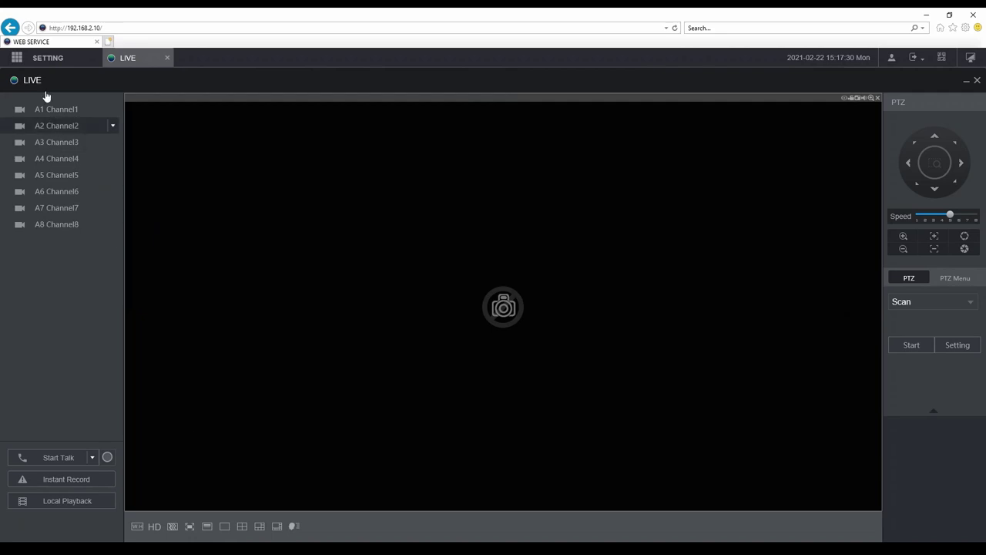
pyautogui.click(59, 111)
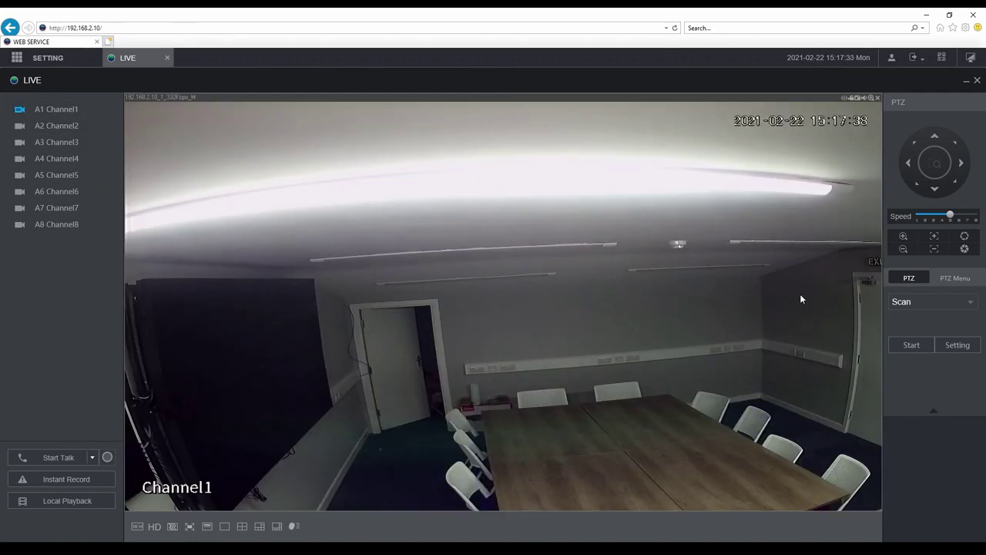
pyautogui.click(138, 527)
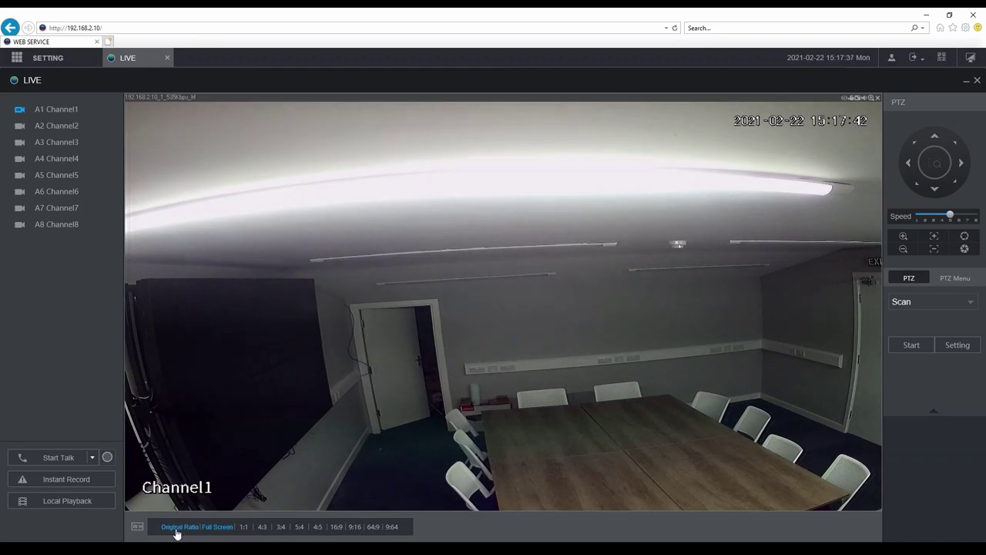
pyautogui.click(178, 529)
pyautogui.click(178, 529)
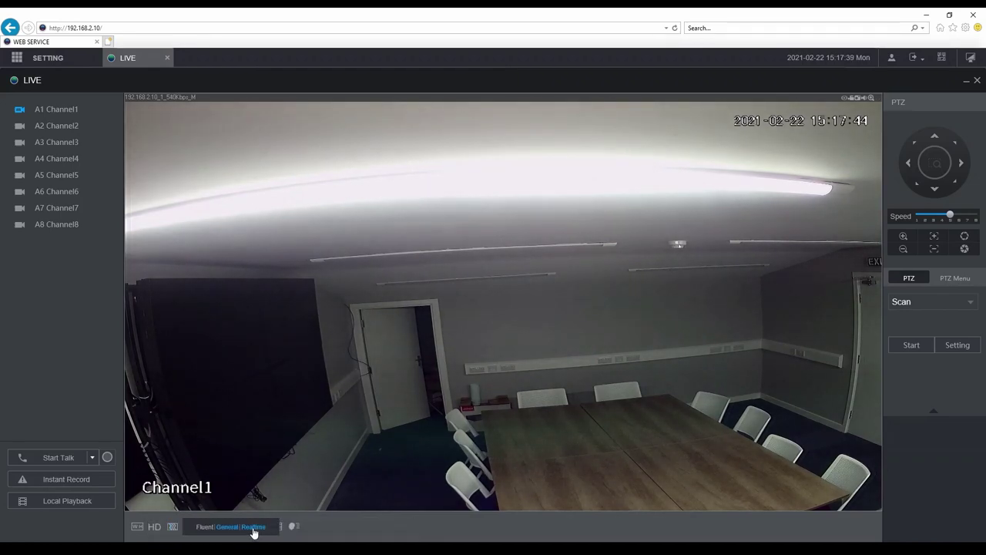
# Open the AI panel beside Channel1's live video to list detected faces.
pyautogui.click(293, 529)
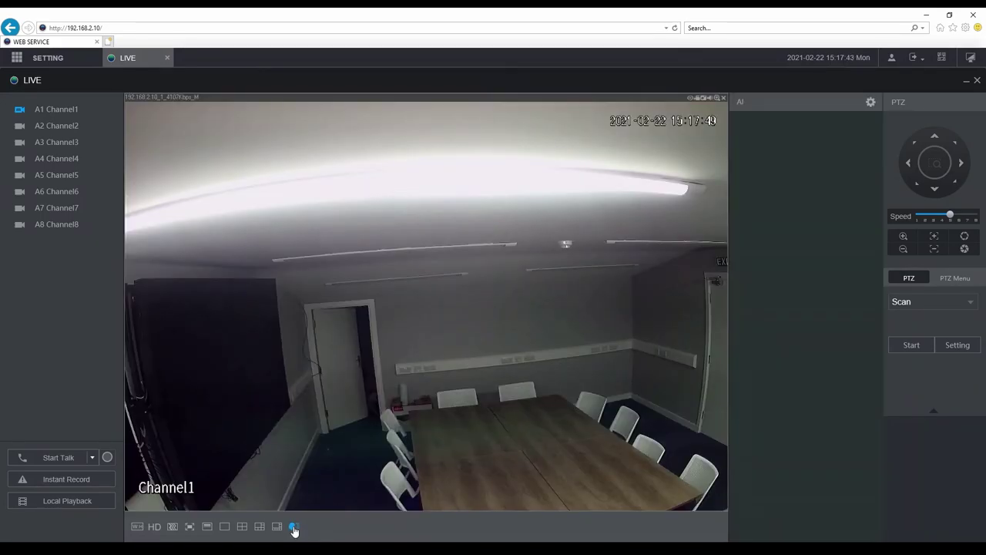